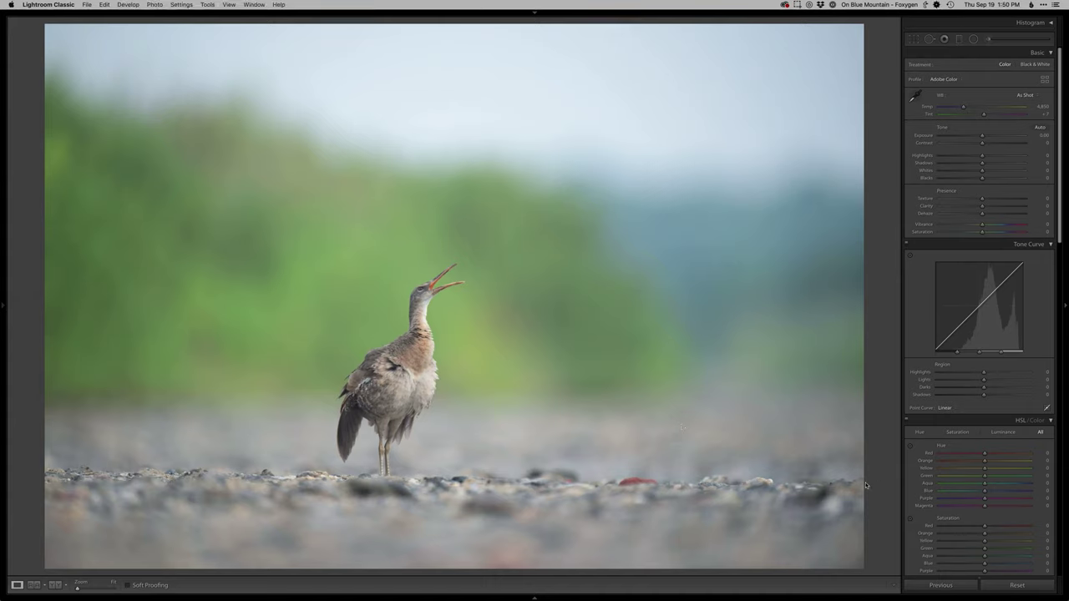
- Crop the photo tighter with the bird near the left third and straighten it to an angle of about -0.79
{"action": "key", "text": "r"}
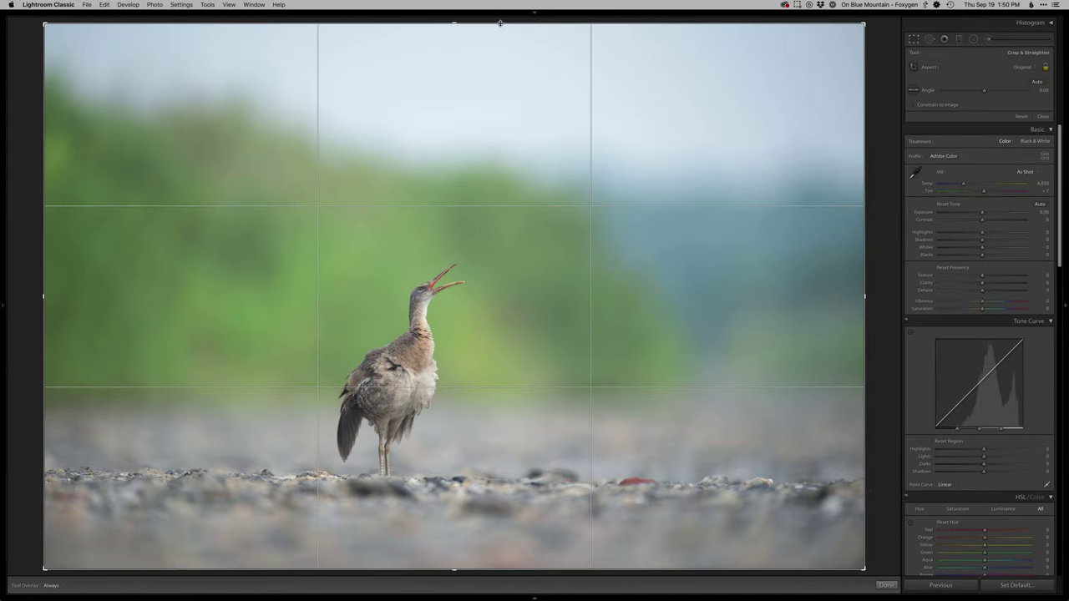
{"action": "left_click_drag", "start_coordinate": [499, 25], "coordinate": [499, 56]}
{"action": "left_click_drag", "start_coordinate": [482, 332], "coordinate": [426, 331]}
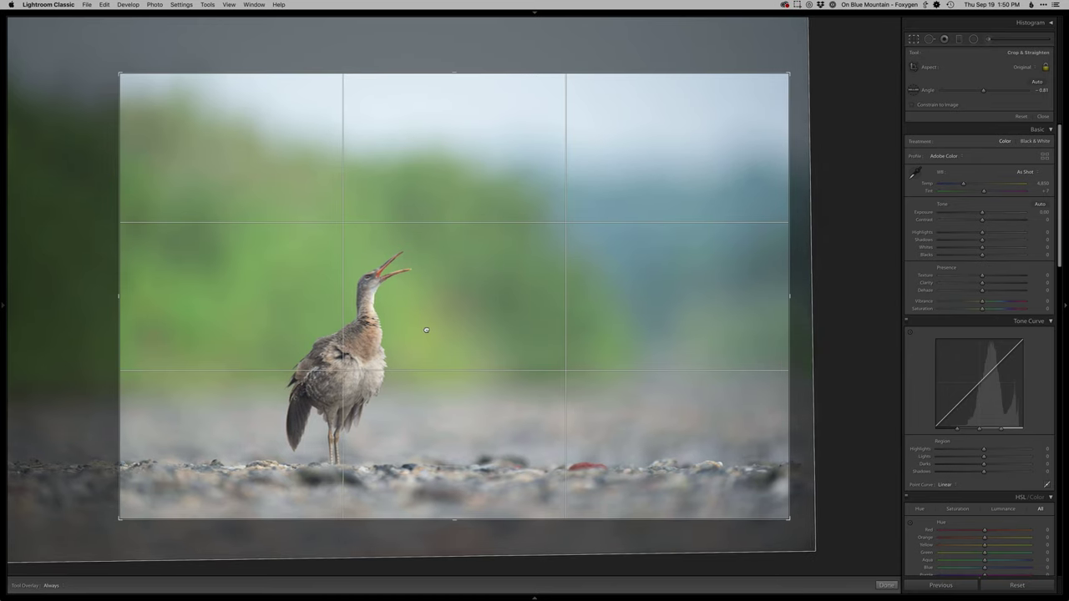
{"action": "left_click_drag", "start_coordinate": [818, 295], "coordinate": [831, 301]}
{"action": "left_click_drag", "start_coordinate": [608, 306], "coordinate": [604, 306]}
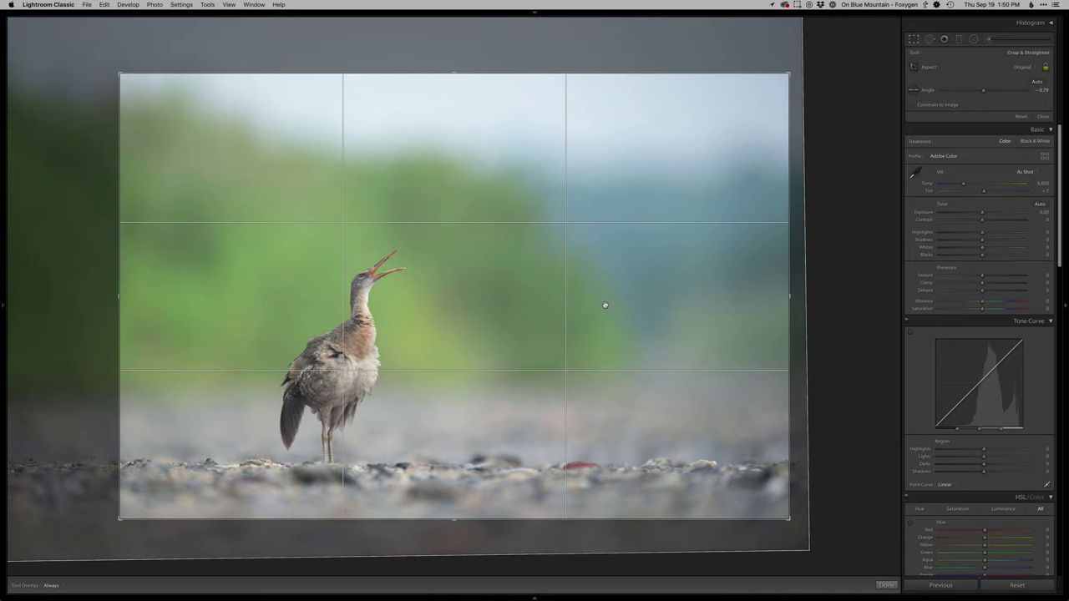
{"action": "key", "text": "Return"}
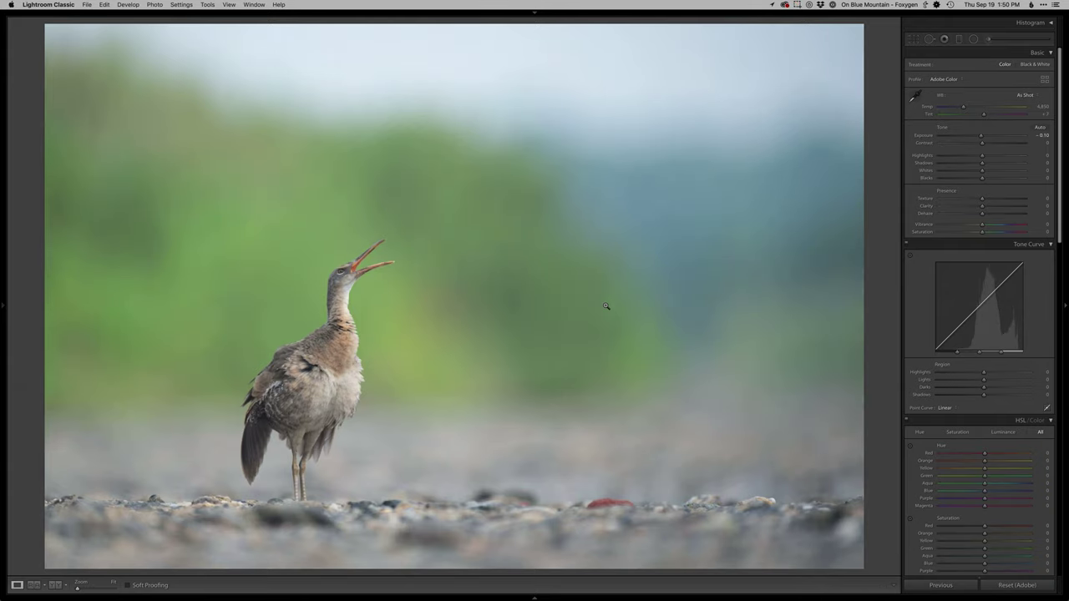
- Set the photo's Exposure to -0.10, Shadows to +50 and Blacks to -40
{"action": "key", "text": "equal"}
{"action": "key", "text": "equal"}
{"action": "key", "text": "period"}
{"action": "key", "text": "period"}
{"action": "key", "text": "shift+minus"}
{"action": "key", "text": "shift+minus"}
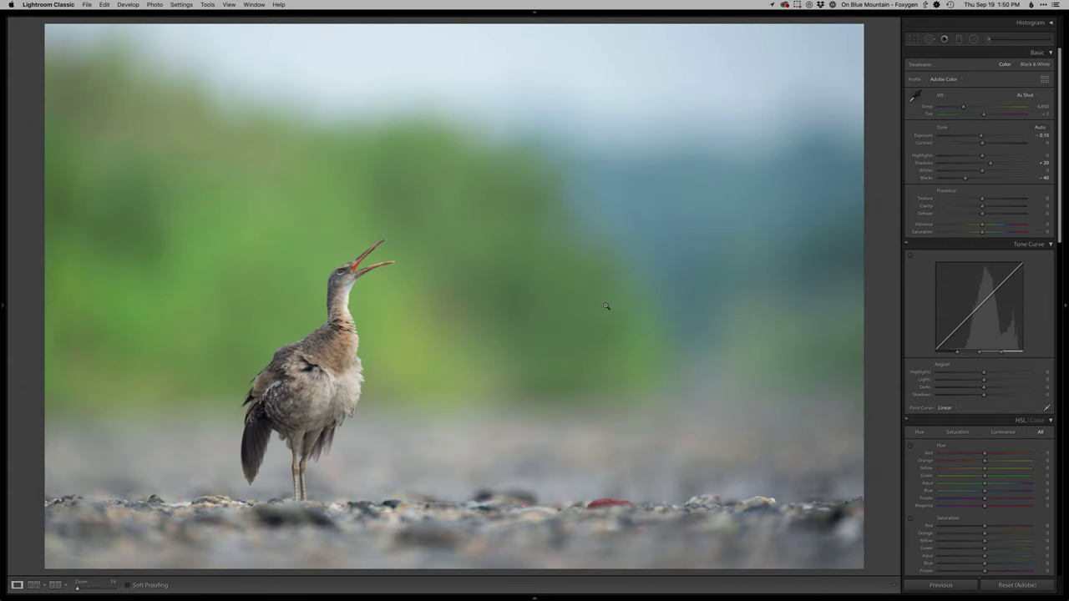
{"action": "key", "text": "minus"}
{"action": "key", "text": "minus"}
{"action": "key", "text": "equal"}
{"action": "key", "text": "equal"}
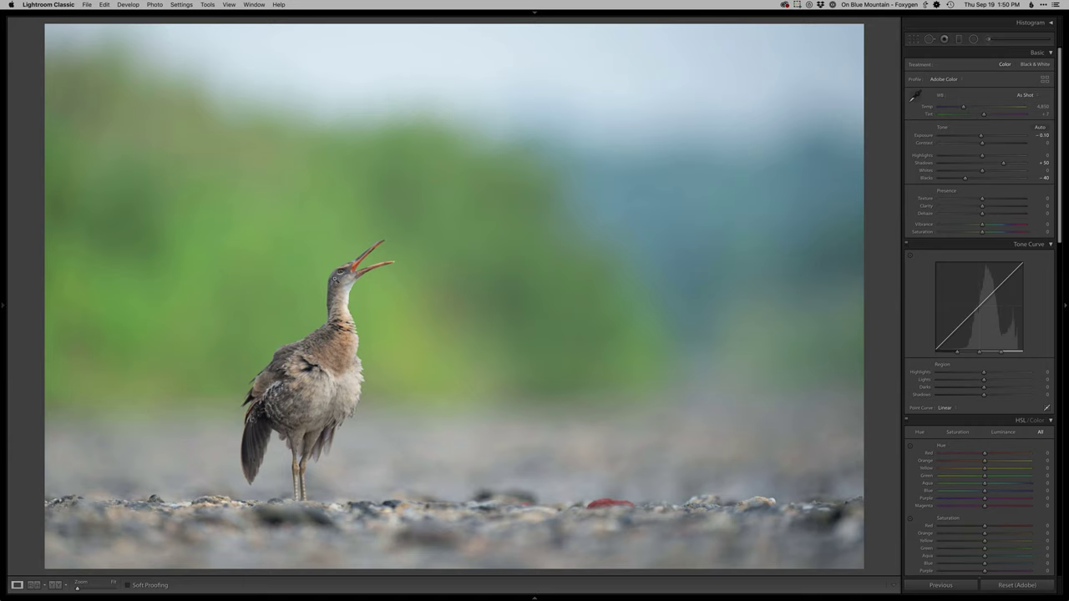
- Add a graduated filter rising over the foreground stones and lower its Exposure slightly
{"action": "key", "text": "m"}
{"action": "left_click_drag", "start_coordinate": [415, 551], "coordinate": [415, 438]}
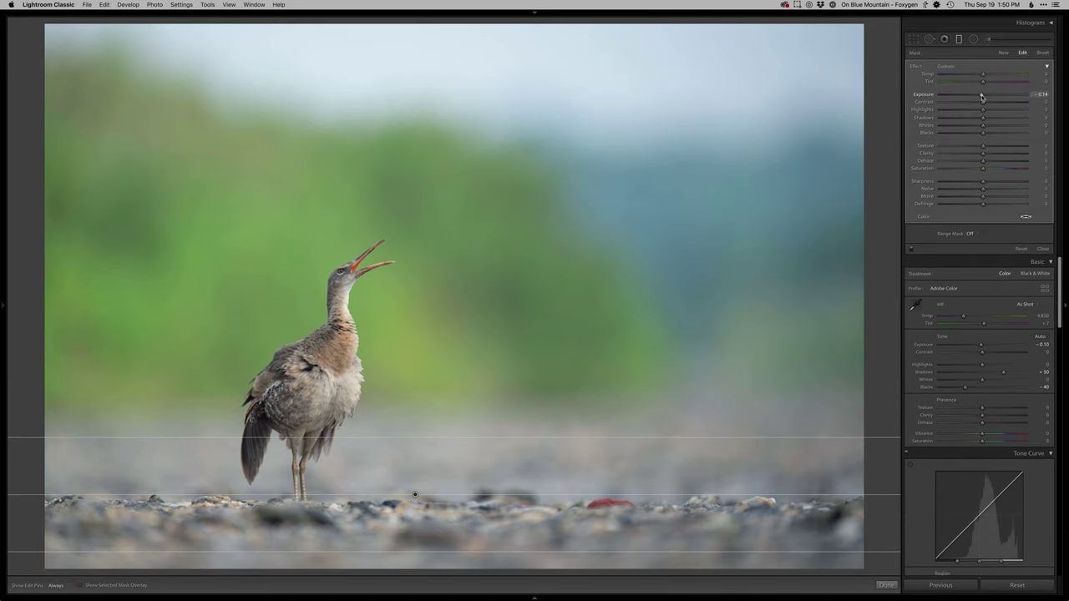
{"action": "left_click_drag", "start_coordinate": [984, 98], "coordinate": [979, 98]}
- Add a slightly tilted graduated filter over the sky with Exposure -0.41 and Highlights -39
{"action": "left_click_drag", "start_coordinate": [504, 78], "coordinate": [499, 203]}
{"action": "left_click_drag", "start_coordinate": [982, 110], "coordinate": [967, 112]}
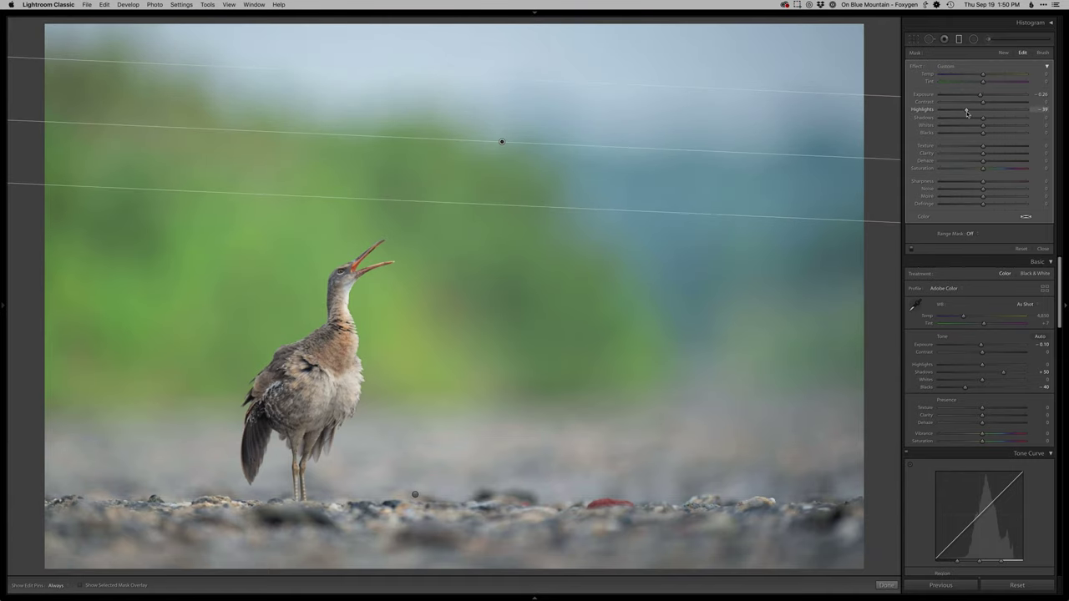
{"action": "left_click_drag", "start_coordinate": [980, 97], "coordinate": [978, 97]}
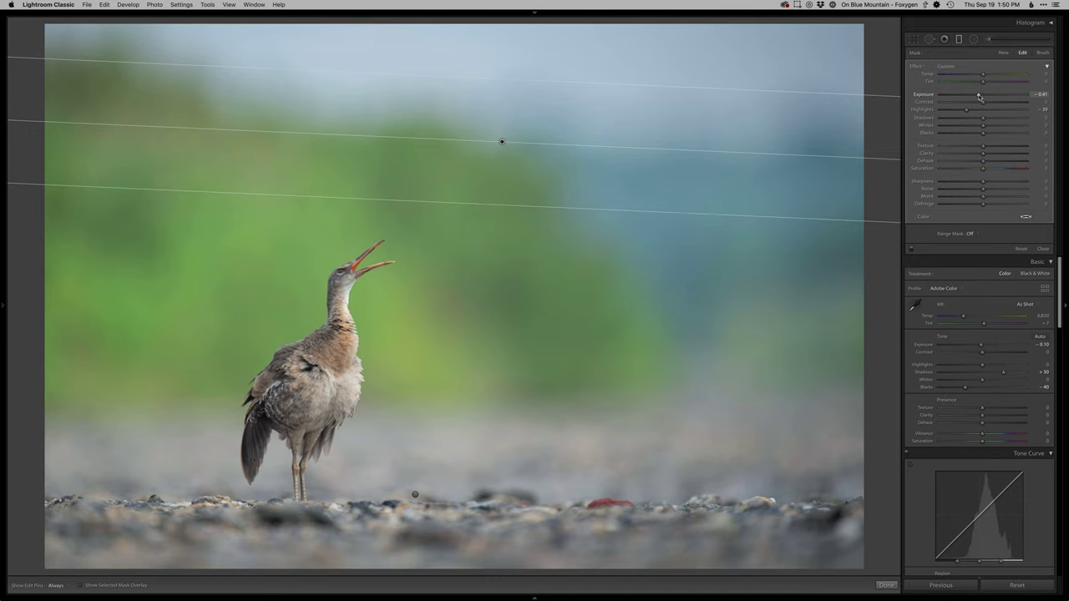
{"action": "key", "text": "m"}
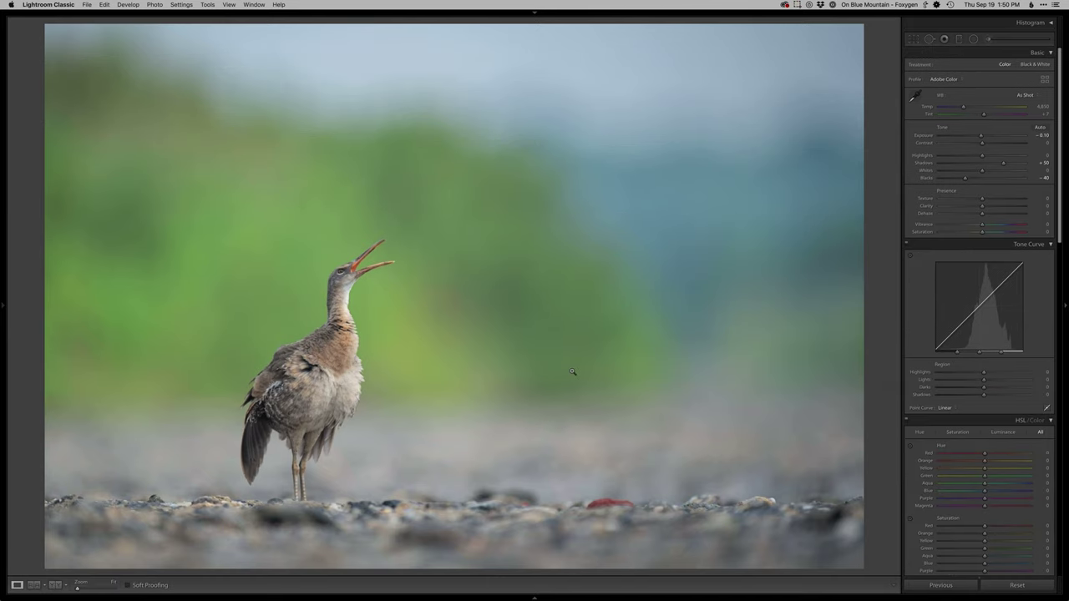
- Open the photo in Photoshop in full-screen view and add an empty layer named Retouch
{"action": "key", "text": "ctrl+e"}
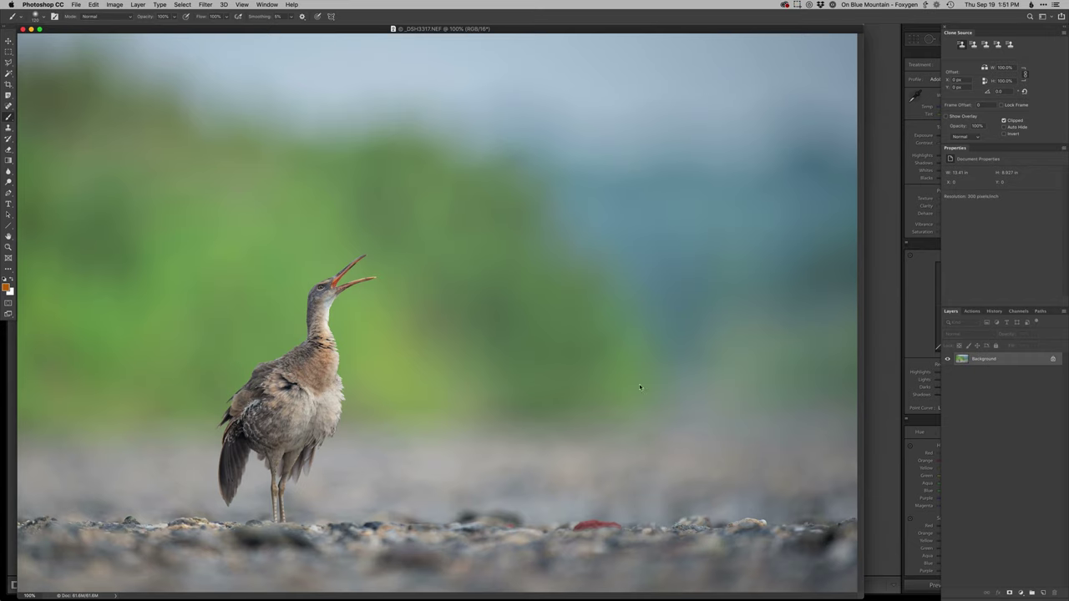
{"action": "key", "text": "f"}
{"action": "key", "text": "F2"}
{"action": "left_click_drag", "start_coordinate": [669, 505], "coordinate": [601, 437]}
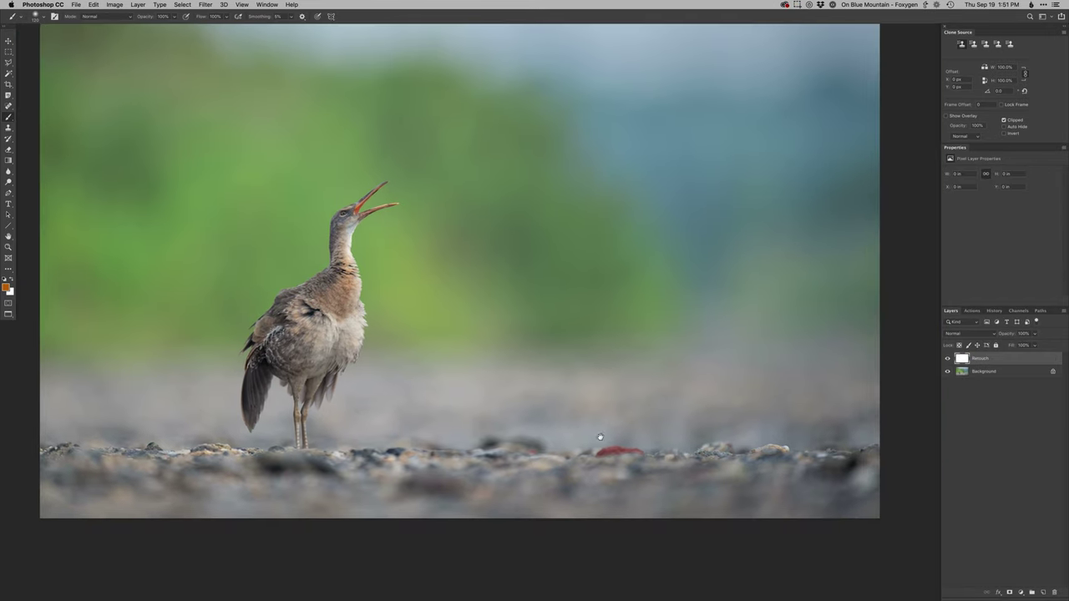
{"action": "key", "text": "s"}
{"action": "scroll", "coordinate": [599, 437], "scroll_direction": "up", "scroll_amount": 3}
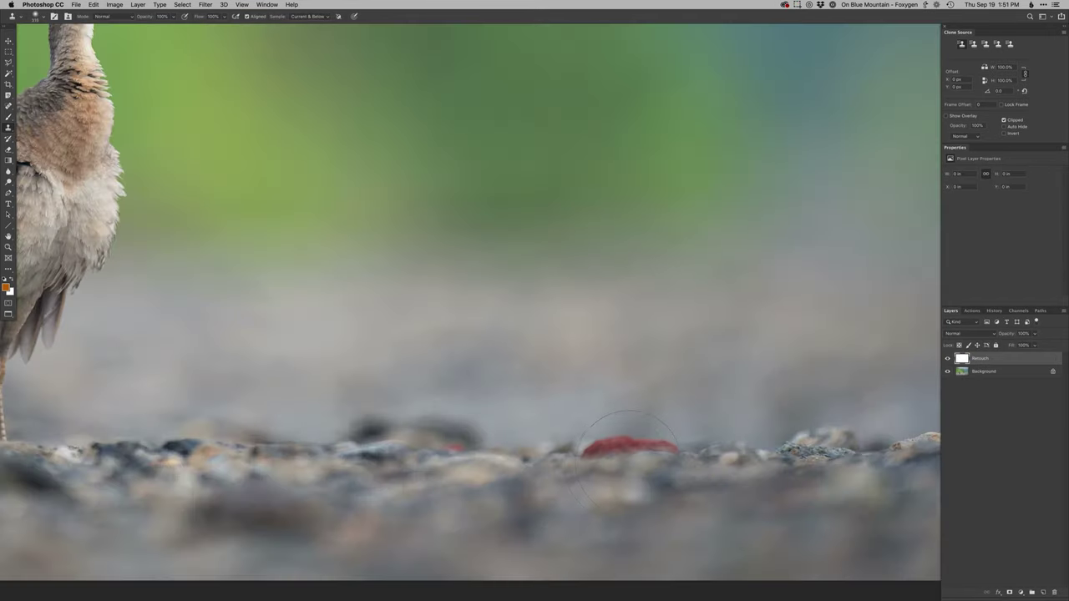
{"action": "scroll", "coordinate": [628, 452], "scroll_direction": "down", "scroll_amount": 3}
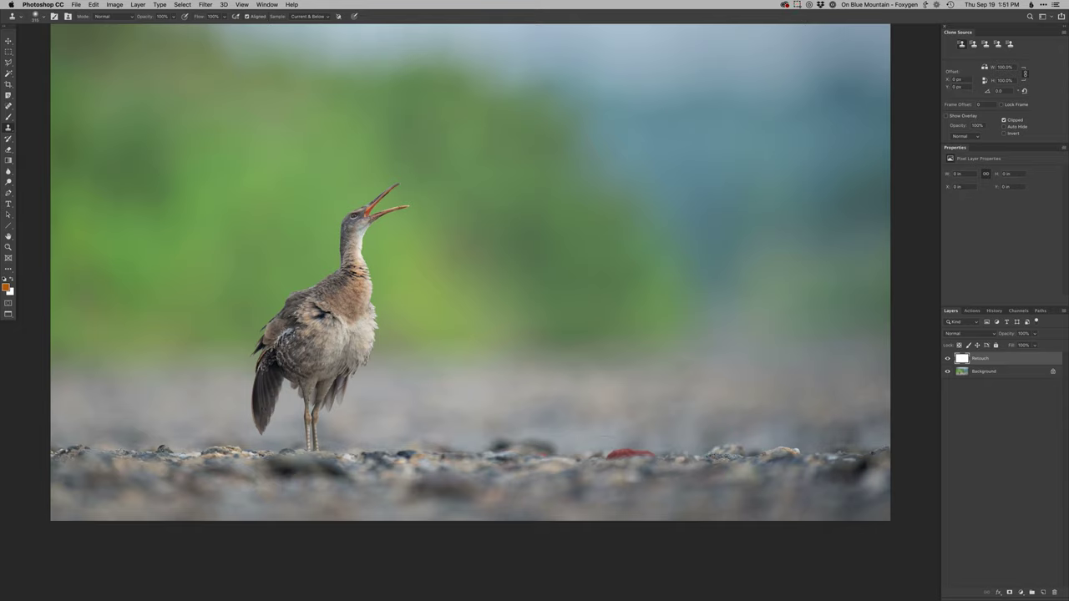
- Paint the red stones with sampled neighbouring grey on a new Color-blend layer named Color, and delete the empty Retouch layer
{"action": "key", "text": "super+F3"}
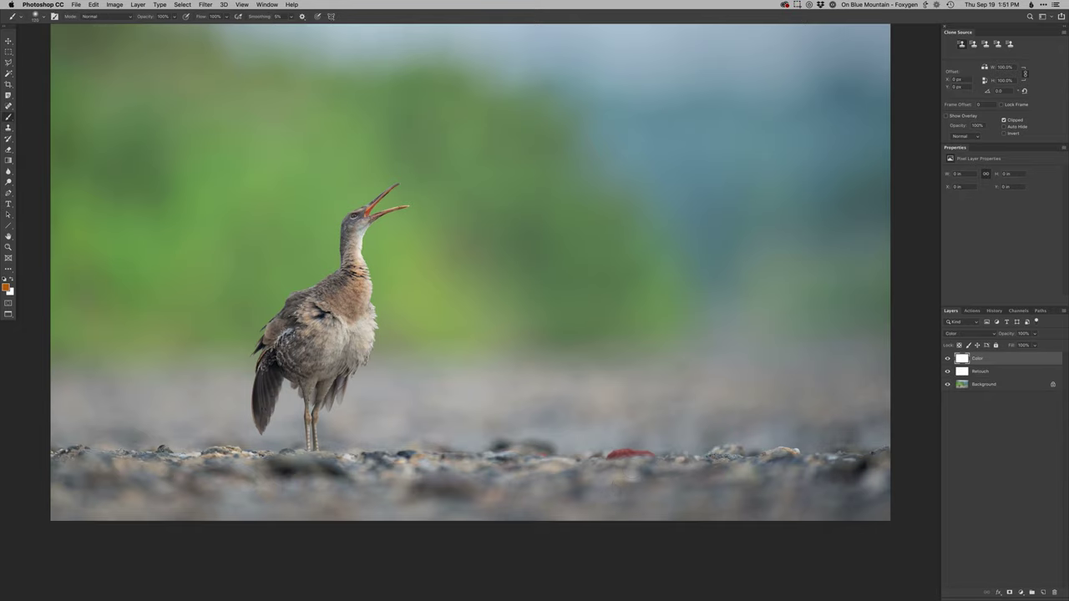
{"action": "right_click", "coordinate": [630, 452]}
{"action": "left_click_drag", "start_coordinate": [626, 467], "coordinate": [643, 467]}
{"action": "left_click", "coordinate": [661, 453], "text": "alt"}
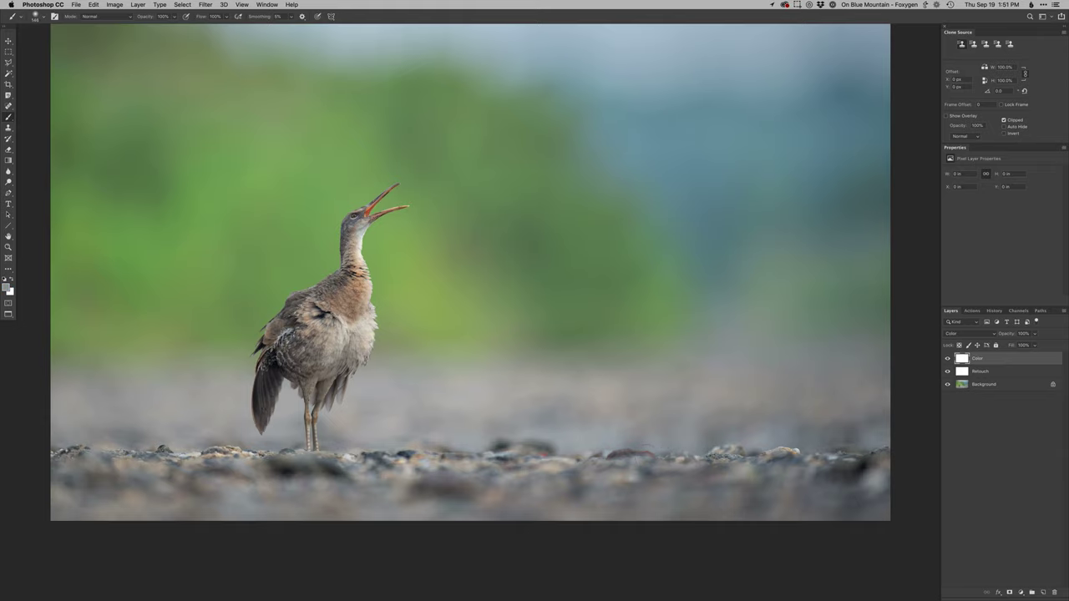
{"action": "mouse_move", "coordinate": [647, 457]}
{"action": "left_mouse_down"}
{"action": "mouse_move", "coordinate": [613, 455]}
{"action": "mouse_move", "coordinate": [629, 454]}
{"action": "left_mouse_up"}
{"action": "left_click", "coordinate": [554, 458], "text": "alt"}
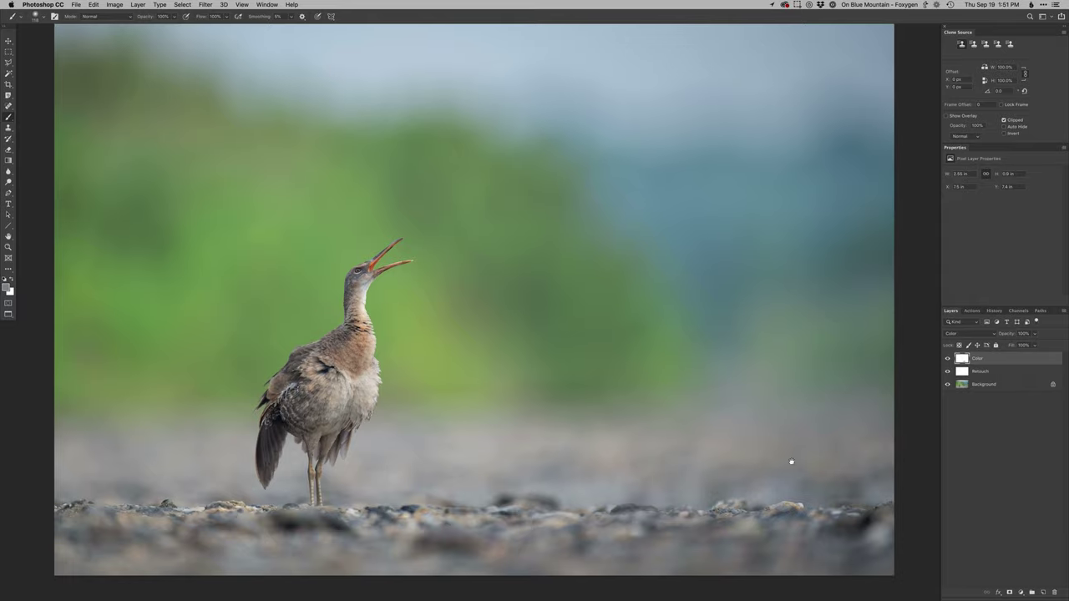
{"action": "key", "text": "ctrl+bracketleft"}
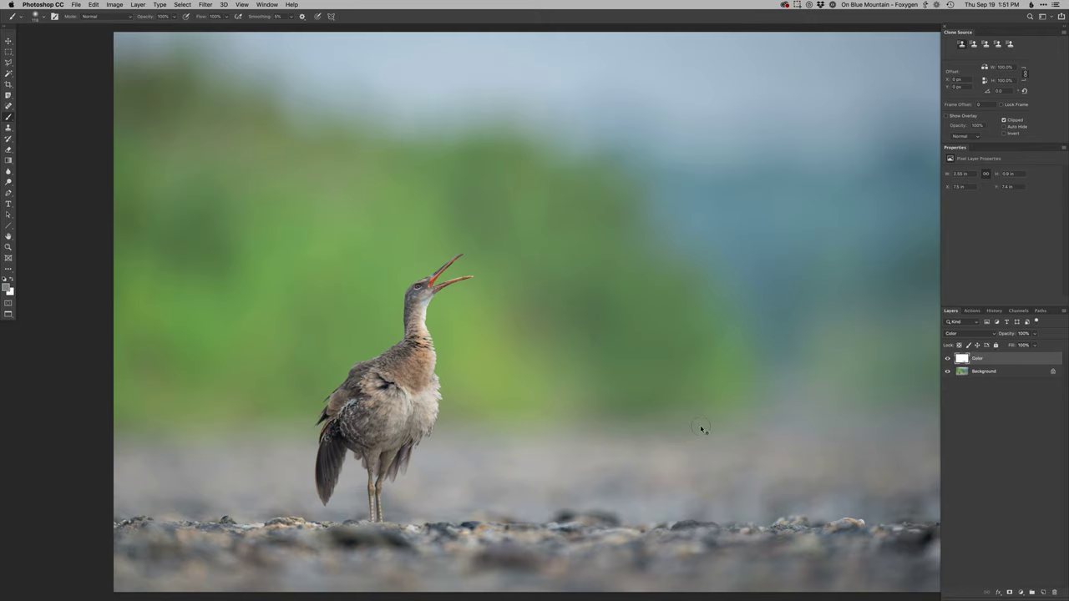
- Add a Curves adjustment layer and pull its midtones down to darken the whole image
{"action": "key", "text": "super+m"}
{"action": "key", "text": "Return"}
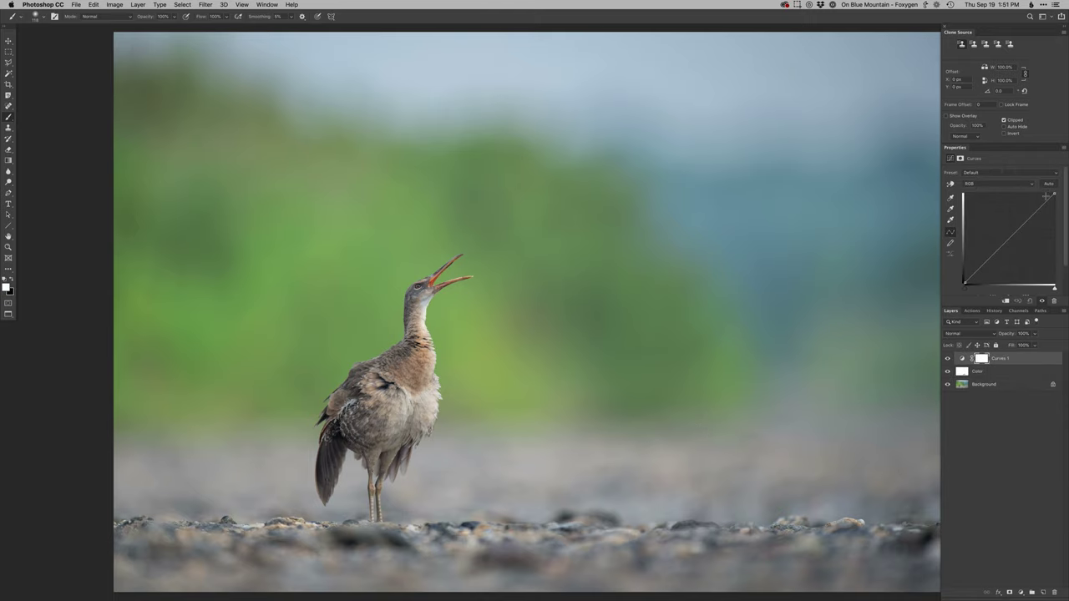
{"action": "left_click_drag", "start_coordinate": [996, 252], "coordinate": [1001, 253]}
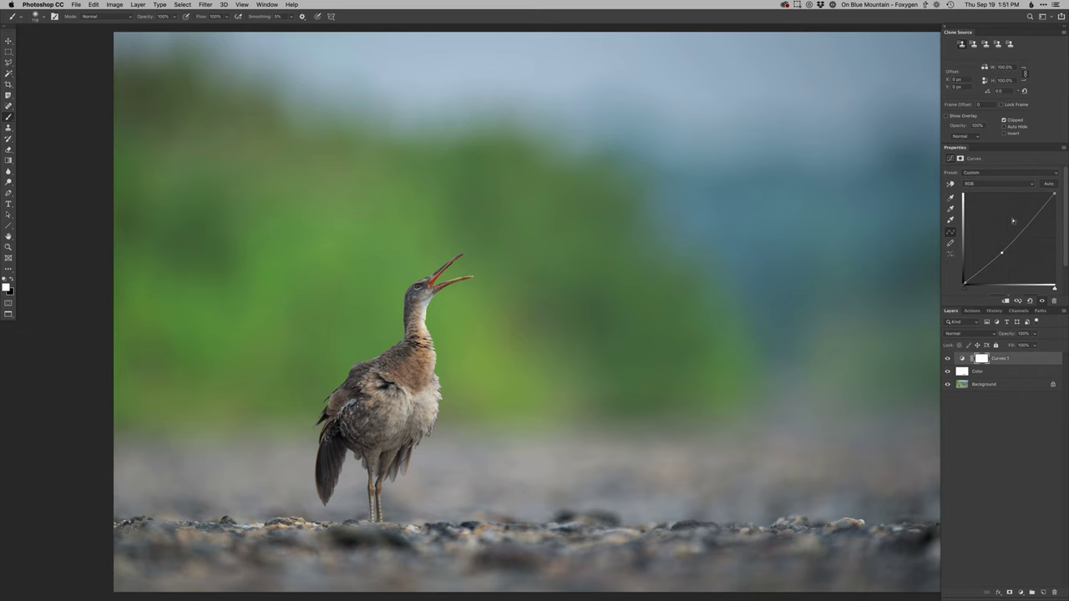
- Paint black on the Curves 1 mask over the bird's head, neck and body to remove the darkening there
{"action": "left_click", "coordinate": [414, 301], "text": "super"}
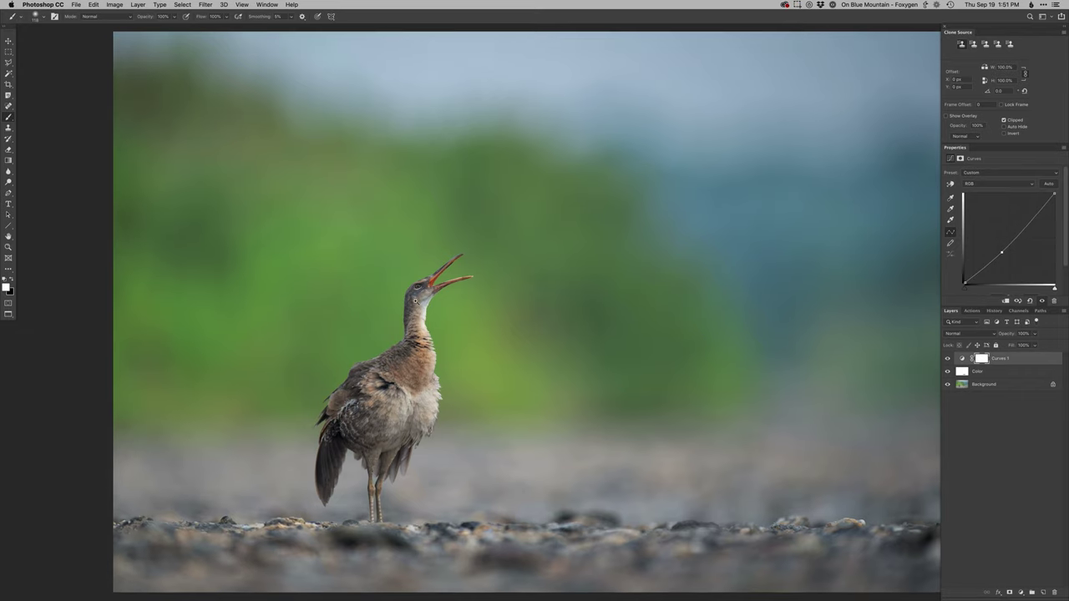
{"action": "left_click_drag", "start_coordinate": [422, 340], "coordinate": [391, 344]}
{"action": "key", "text": "x"}
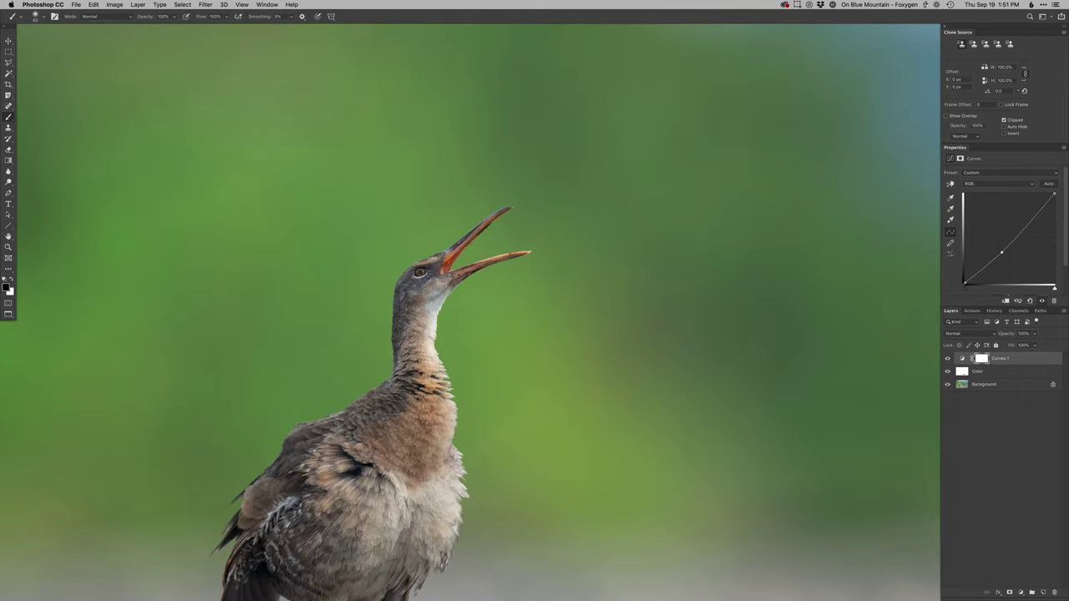
{"action": "left_click_drag", "start_coordinate": [411, 294], "coordinate": [407, 294]}
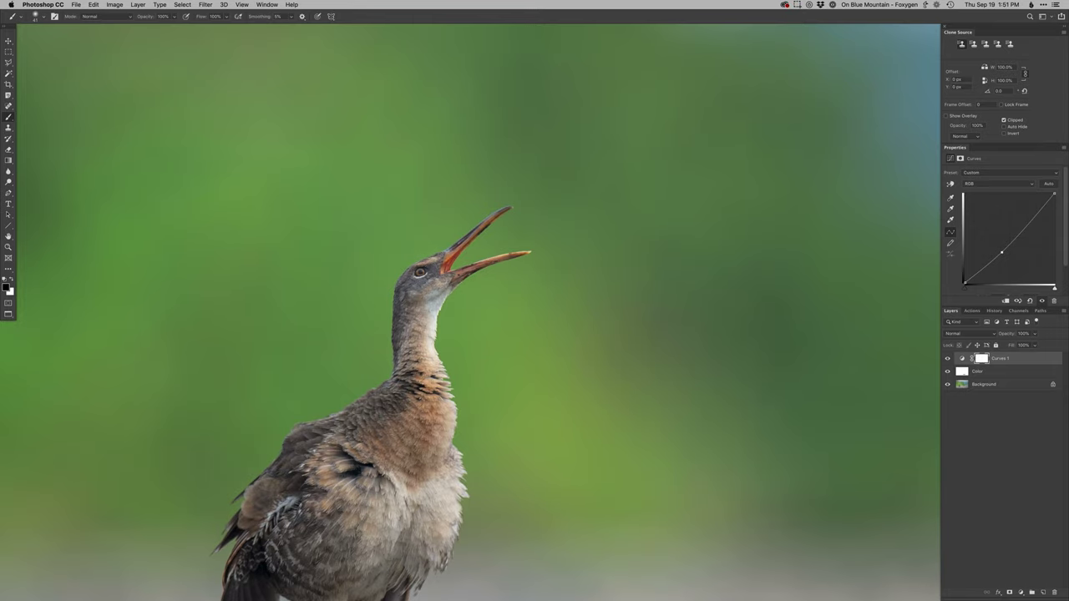
{"action": "left_click_drag", "start_coordinate": [370, 463], "coordinate": [434, 375]}
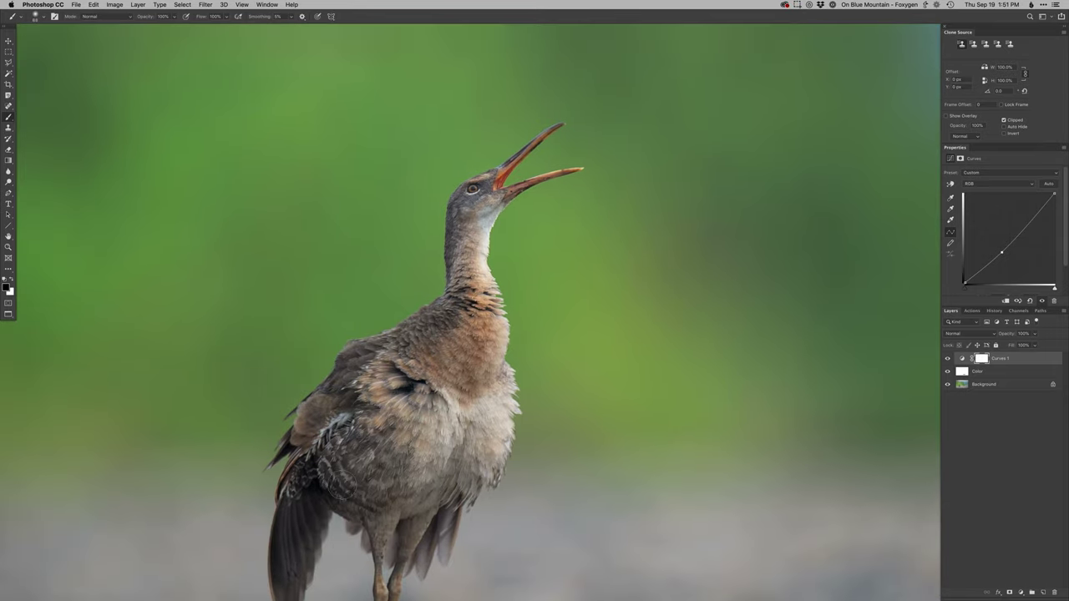
{"action": "left_click_drag", "start_coordinate": [388, 452], "coordinate": [426, 405]}
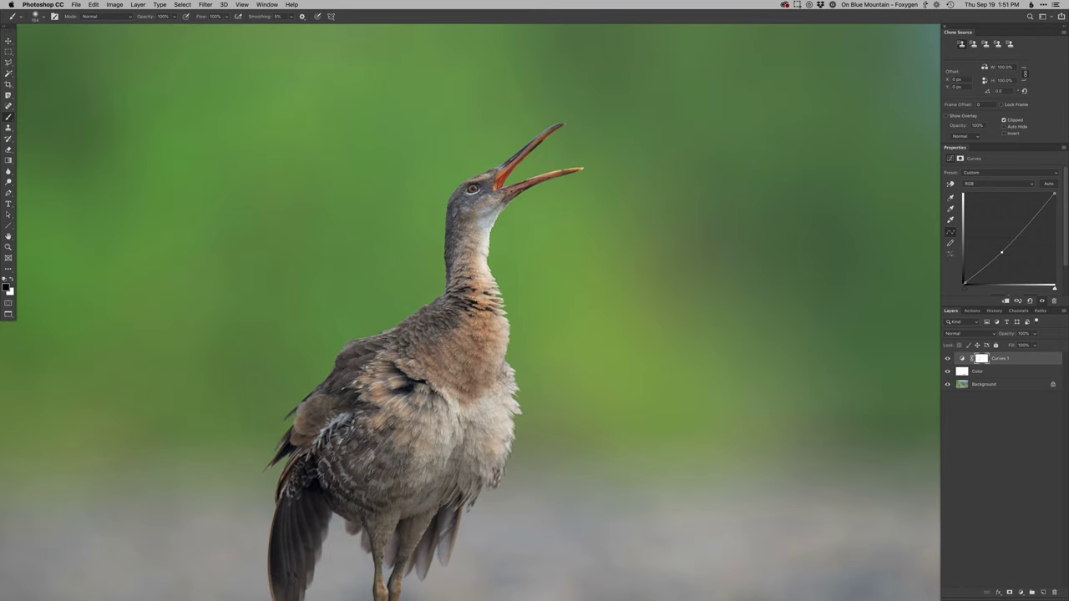
- Add an S-shaped Curves layer named contrast, keep its mask white, and set the layer opacity to 70%
{"action": "key", "text": "F2"}
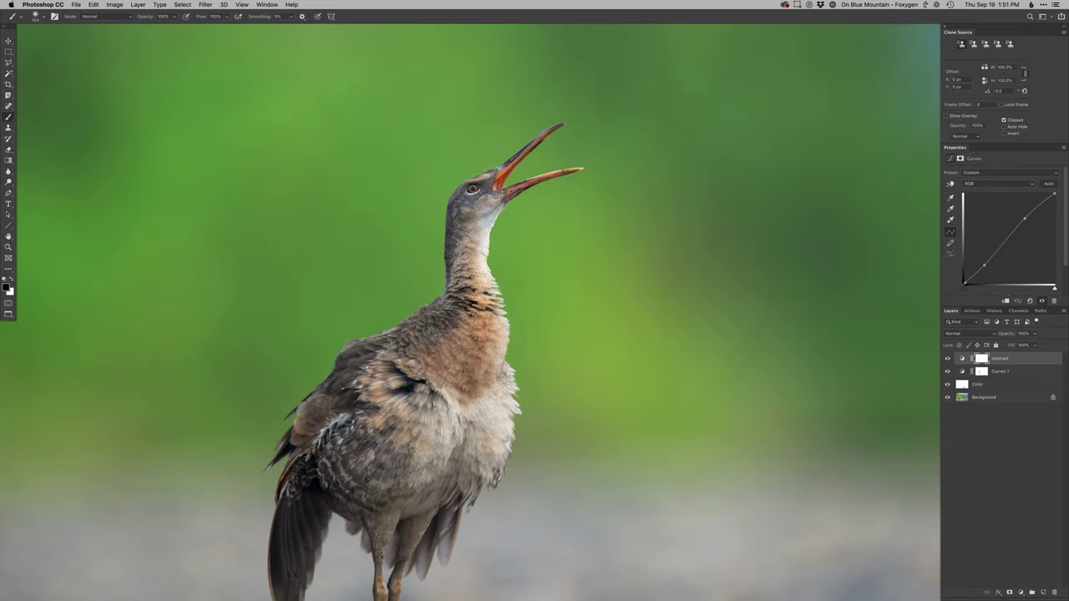
{"action": "key", "text": "super+i"}
{"action": "key", "text": "x"}
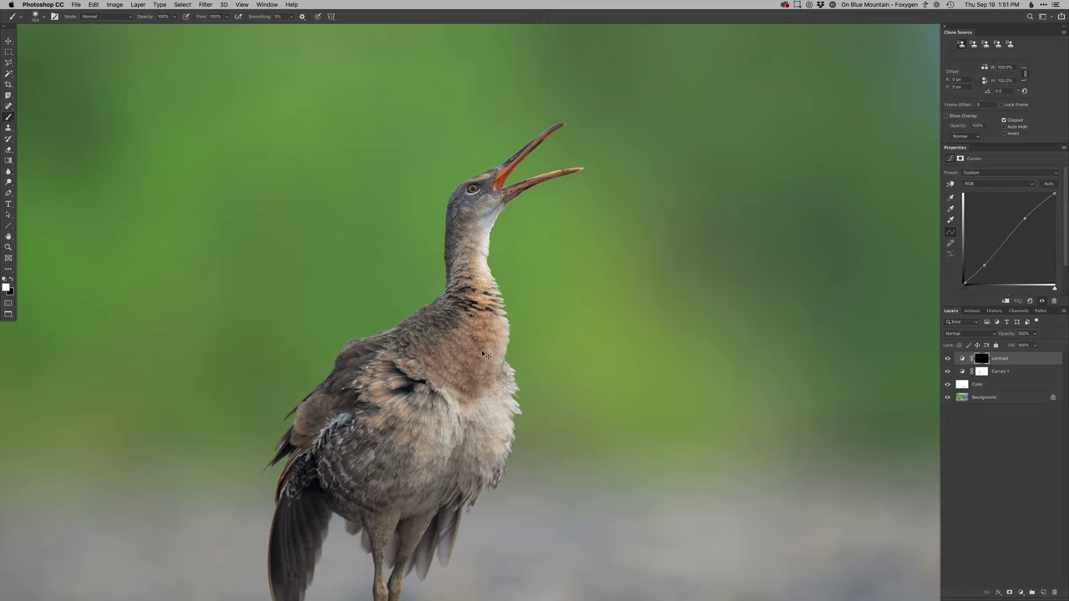
{"action": "key", "text": "super+0"}
{"action": "key", "text": "super+i"}
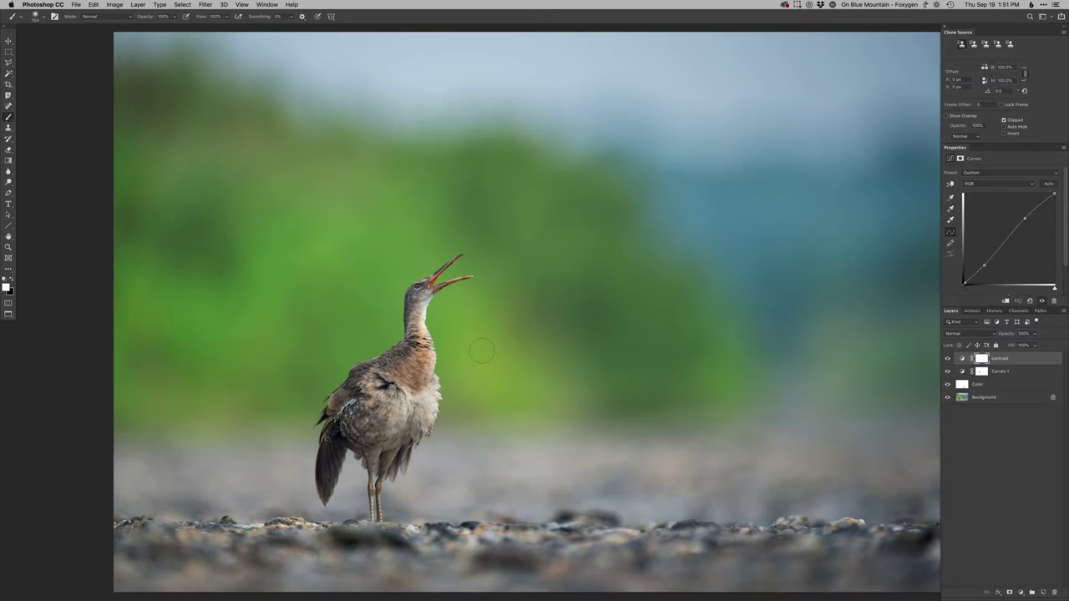
{"action": "scroll", "coordinate": [555, 299], "scroll_direction": "down", "scroll_amount": 1}
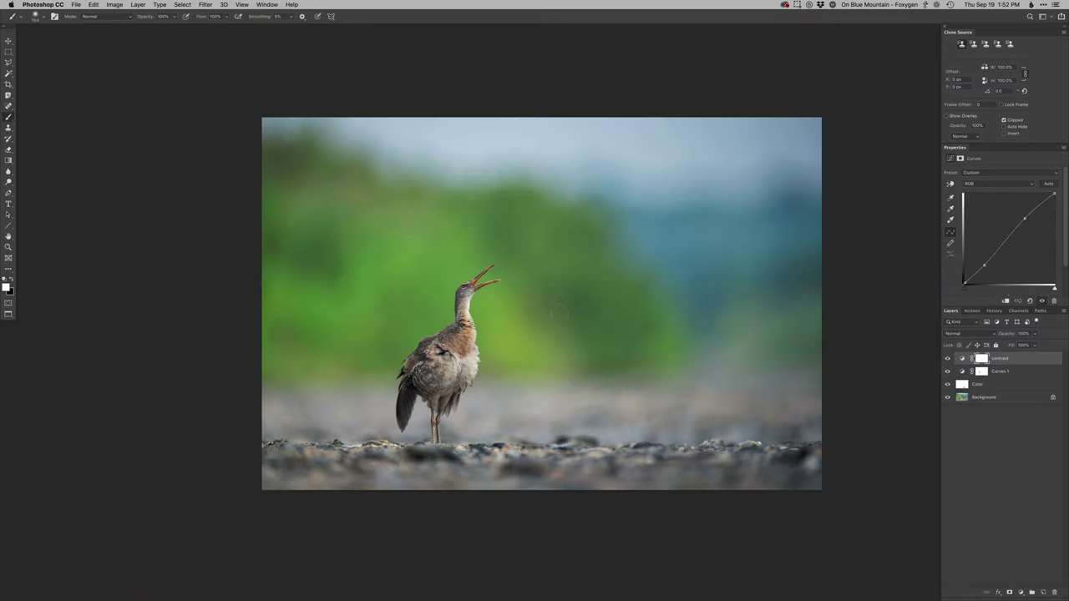
{"action": "key", "text": "v"}
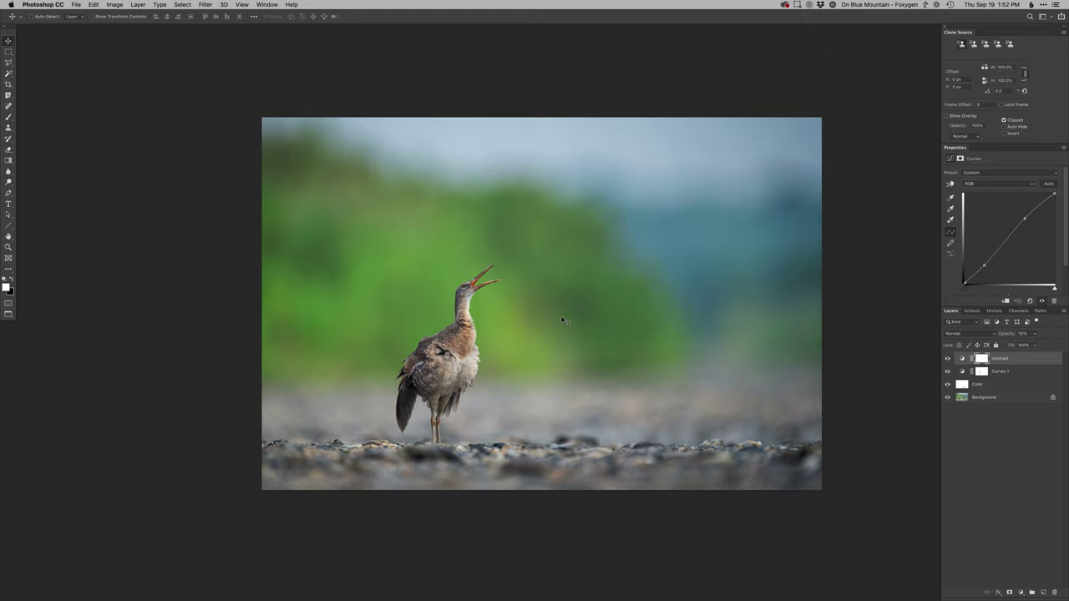
- Paint black with a large soft brush on the contrast layer's mask along the upper edge of the sky
{"action": "key", "text": "b"}
{"action": "key", "text": "x"}
{"action": "key", "text": "x"}
{"action": "key", "text": "x"}
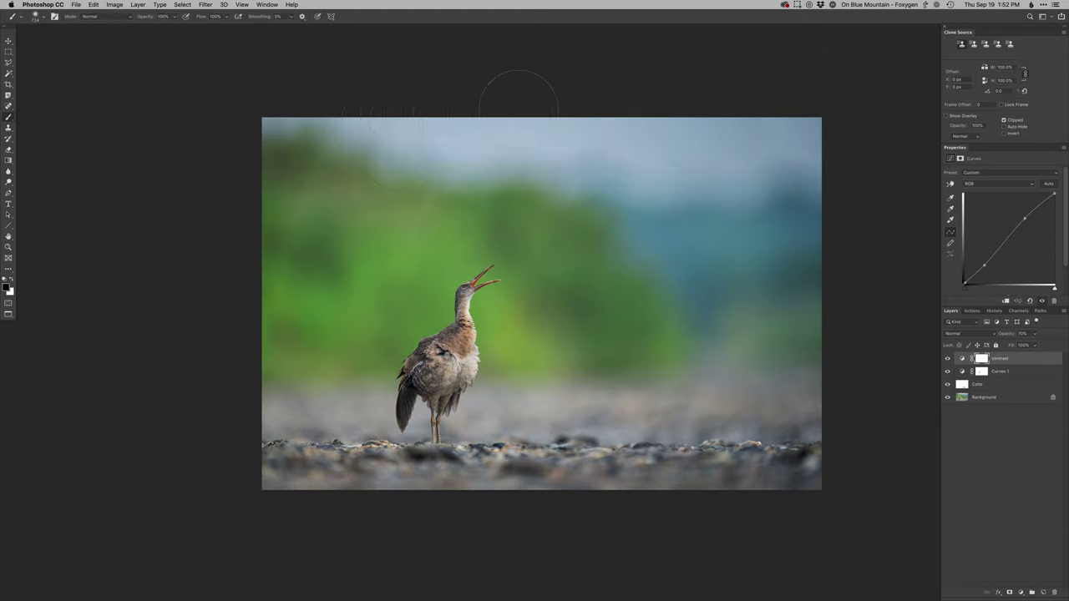
- Add a darkening Curves layer named Burn, invert its mask to black, and paint white along the photo's foreground stones
{"action": "key", "text": "F3"}
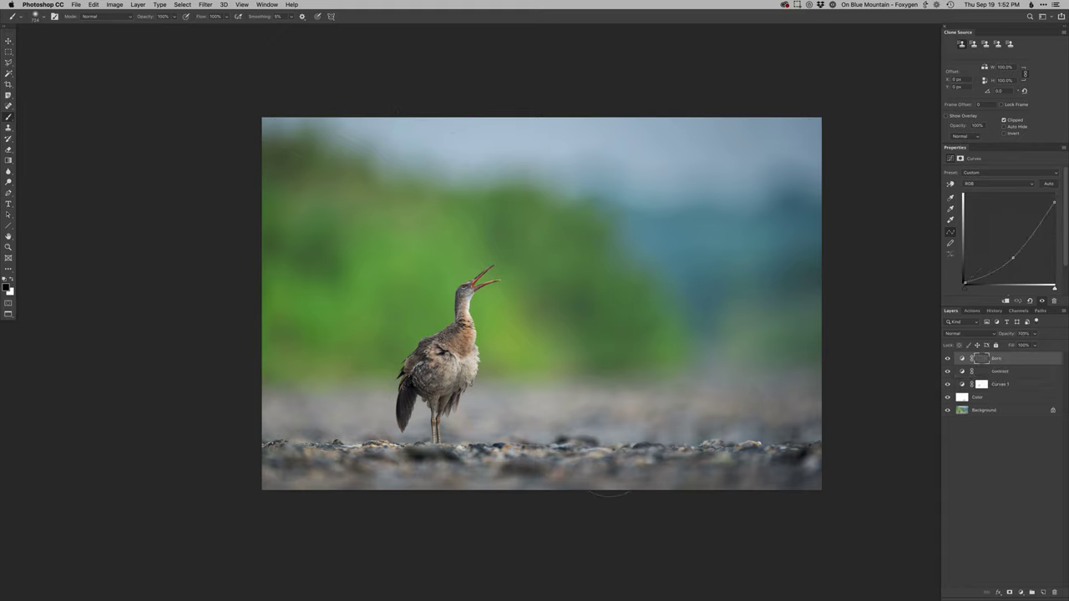
{"action": "key", "text": "super+i"}
{"action": "key", "text": "x"}
{"action": "mouse_move", "coordinate": [239, 475]}
{"action": "left_mouse_down"}
{"action": "mouse_move", "coordinate": [305, 493]}
{"action": "mouse_move", "coordinate": [443, 501]}
{"action": "mouse_move", "coordinate": [406, 509]}
{"action": "mouse_move", "coordinate": [640, 499]}
{"action": "mouse_move", "coordinate": [292, 510]}
{"action": "mouse_move", "coordinate": [501, 496]}
{"action": "mouse_move", "coordinate": [379, 493]}
{"action": "left_mouse_up"}
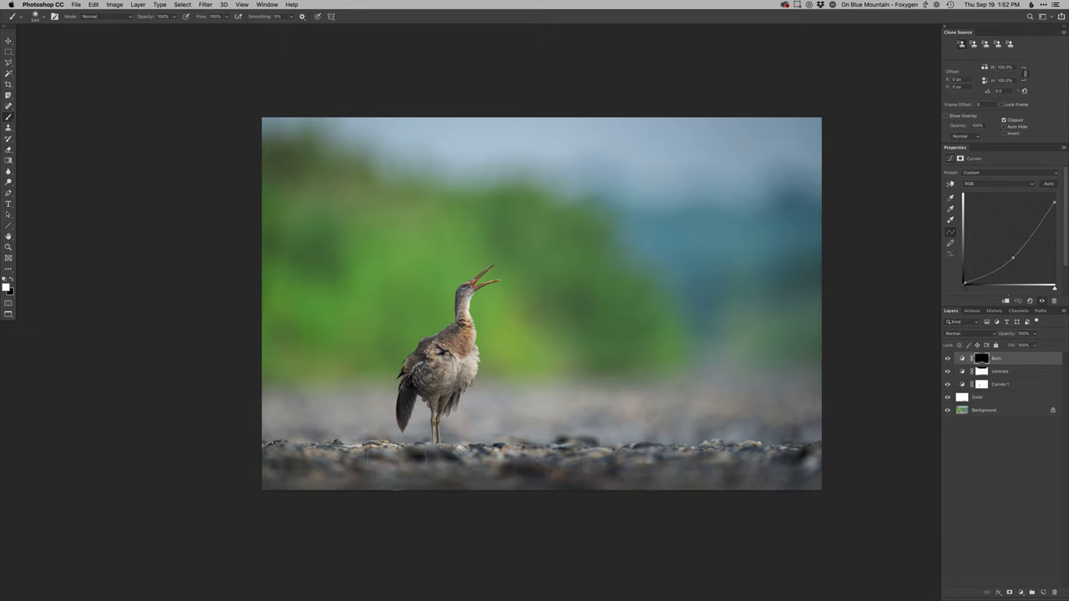
{"action": "key", "text": "super+plus"}
{"action": "left_click", "coordinate": [418, 447], "text": "super"}
{"action": "left_click", "coordinate": [471, 466], "text": "alt"}
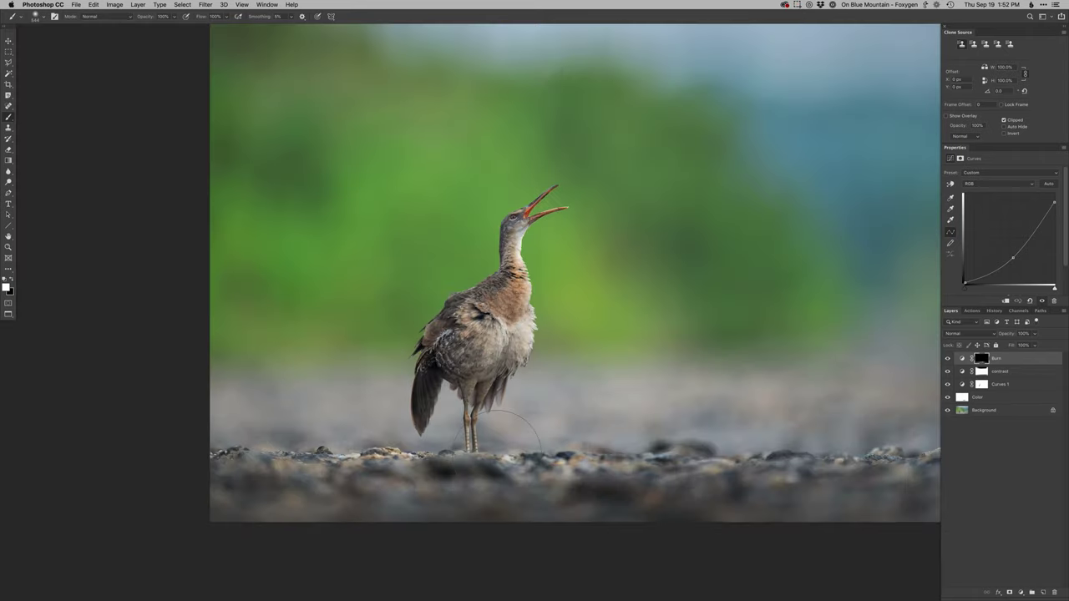
{"action": "key", "text": "F2"}
{"action": "mouse_move", "coordinate": [462, 468]}
{"action": "left_mouse_down"}
{"action": "mouse_move", "coordinate": [404, 479]}
{"action": "mouse_move", "coordinate": [444, 473]}
{"action": "left_mouse_up"}
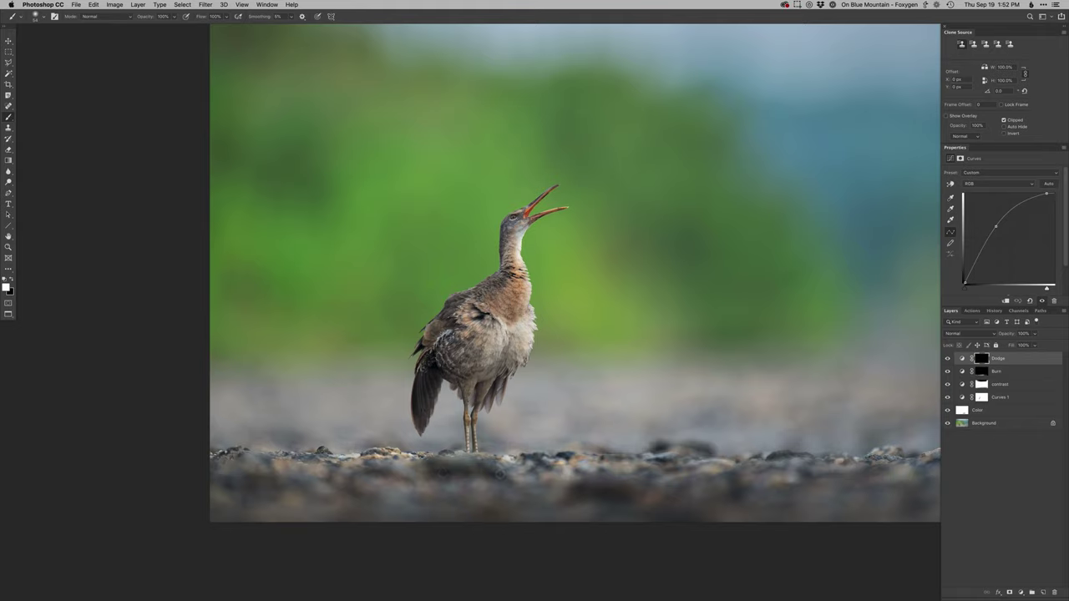
{"action": "key", "text": "BackSpace"}
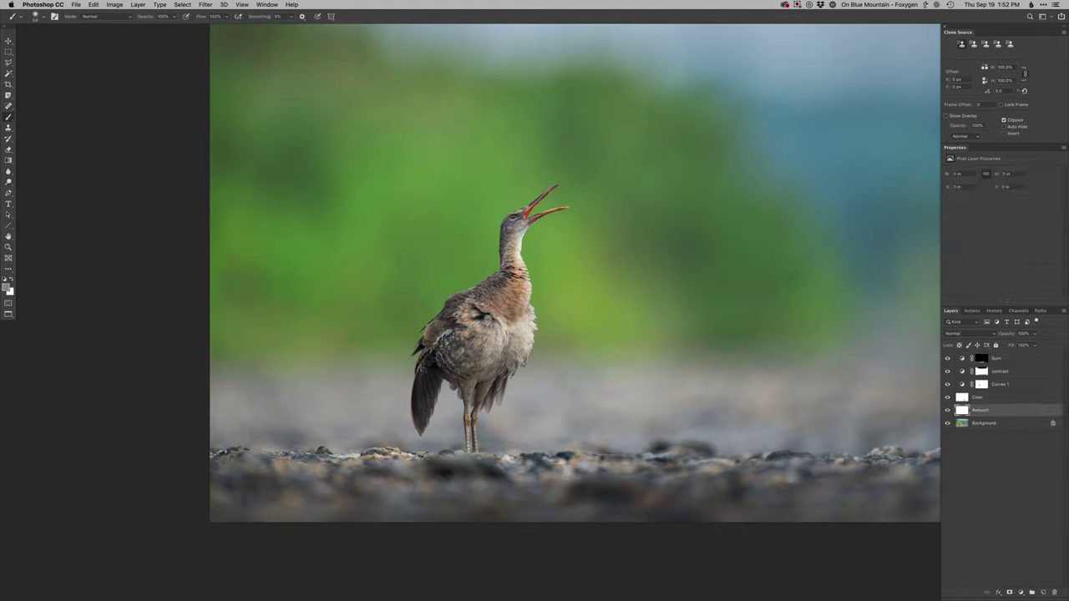
- Add a Retouch layer above the Background and clone nearby texture over distracting spots in the foreground stones
{"action": "key", "text": "s"}
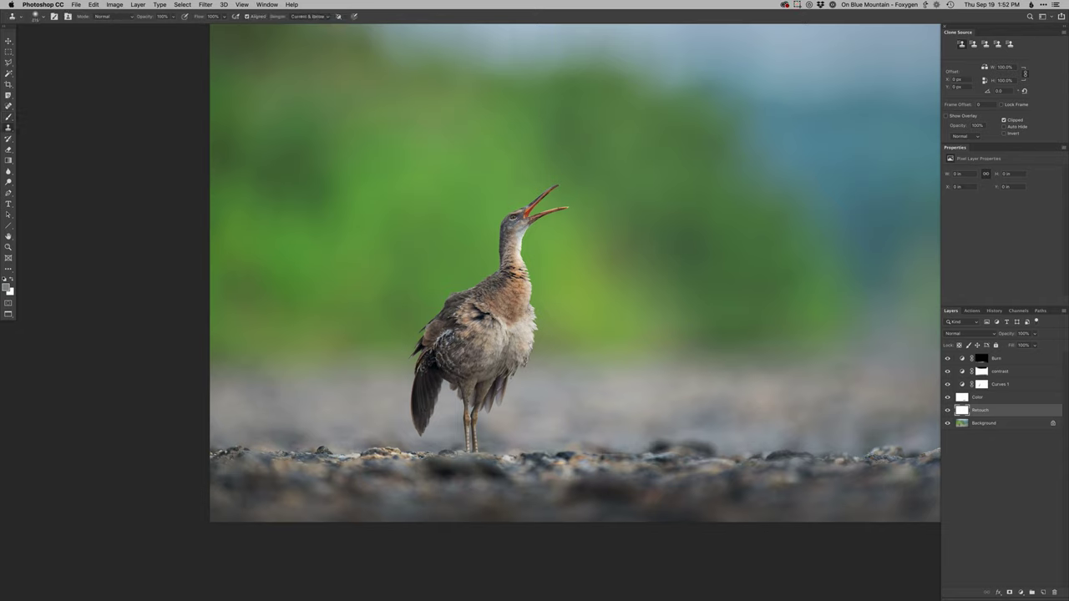
{"action": "left_click_drag", "start_coordinate": [368, 477], "coordinate": [317, 490]}
{"action": "mouse_move", "coordinate": [341, 484]}
{"action": "left_mouse_down"}
{"action": "mouse_move", "coordinate": [354, 491]}
{"action": "mouse_move", "coordinate": [267, 488]}
{"action": "left_mouse_up"}
{"action": "left_click", "coordinate": [267, 488], "text": "alt"}
{"action": "mouse_move", "coordinate": [446, 478]}
{"action": "left_mouse_down"}
{"action": "mouse_move", "coordinate": [650, 506]}
{"action": "mouse_move", "coordinate": [494, 475]}
{"action": "mouse_move", "coordinate": [437, 477]}
{"action": "left_mouse_up"}
{"action": "left_click", "coordinate": [823, 493], "text": "alt"}
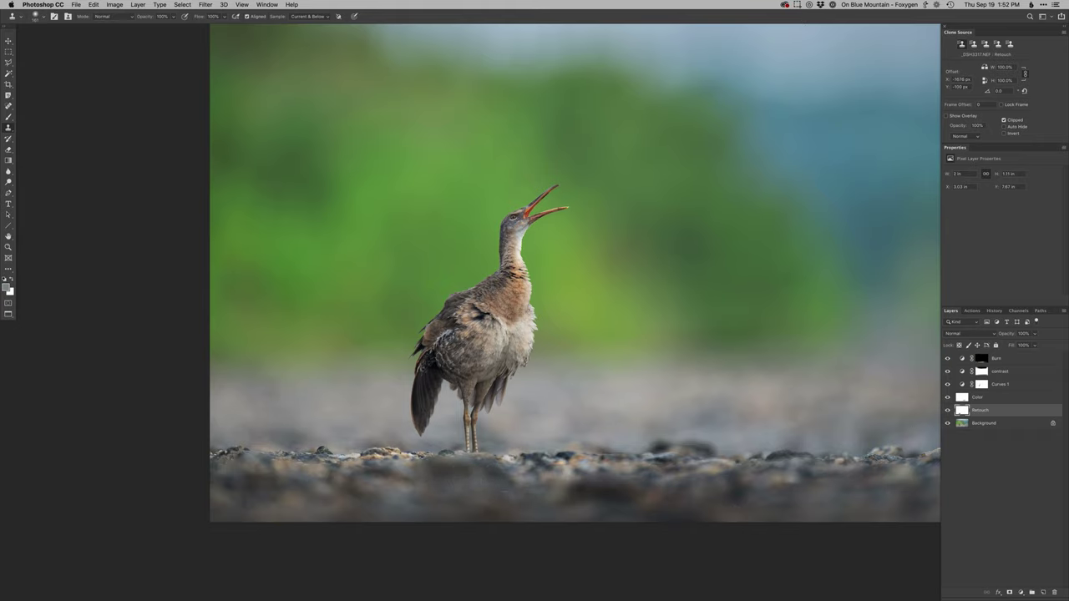
{"action": "key", "text": "super+minus"}
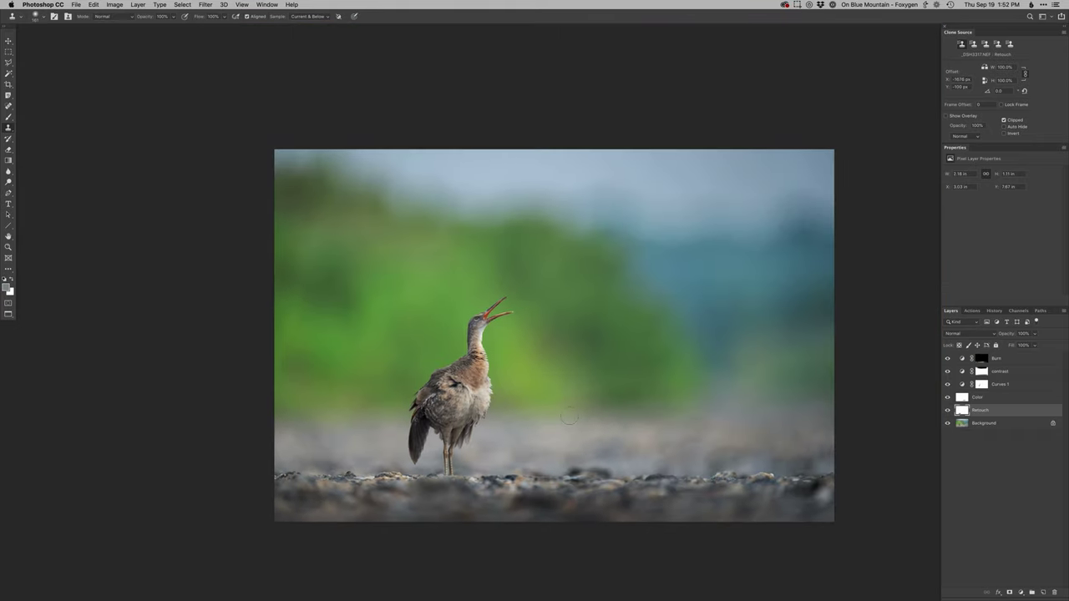
- Add a Curves layer above Retouch that raises the blue channel, invert its mask, and paint white across the upper sky
{"action": "key", "text": "super+shift+m"}
{"action": "key", "text": "Return"}
{"action": "key", "text": "alt+5"}
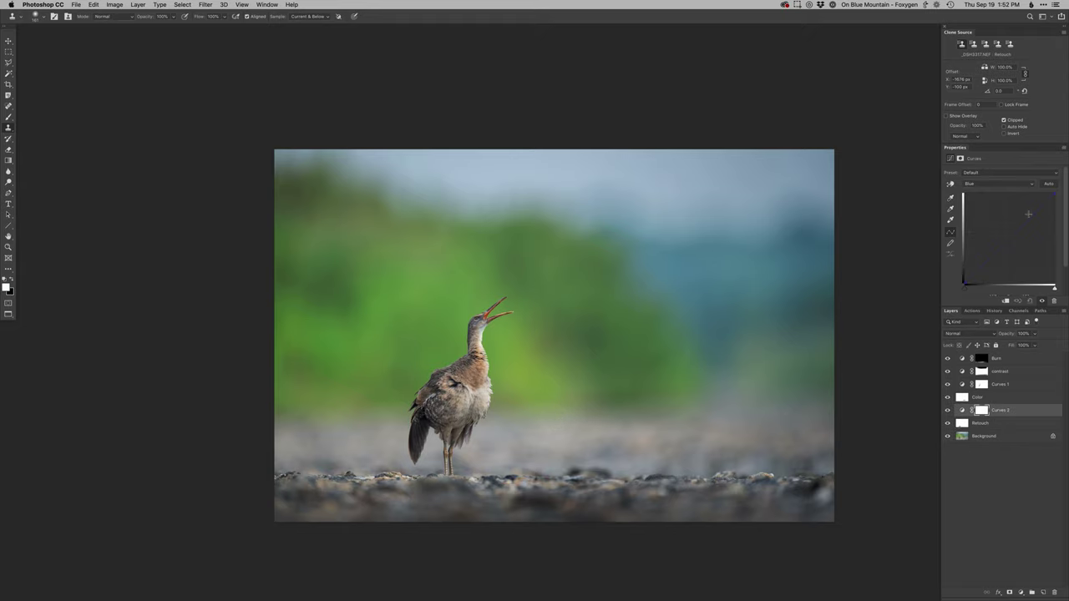
{"action": "left_click_drag", "start_coordinate": [1027, 215], "coordinate": [1027, 216]}
{"action": "key", "text": "alt+3"}
{"action": "key", "text": "b"}
{"action": "key", "text": "super+i"}
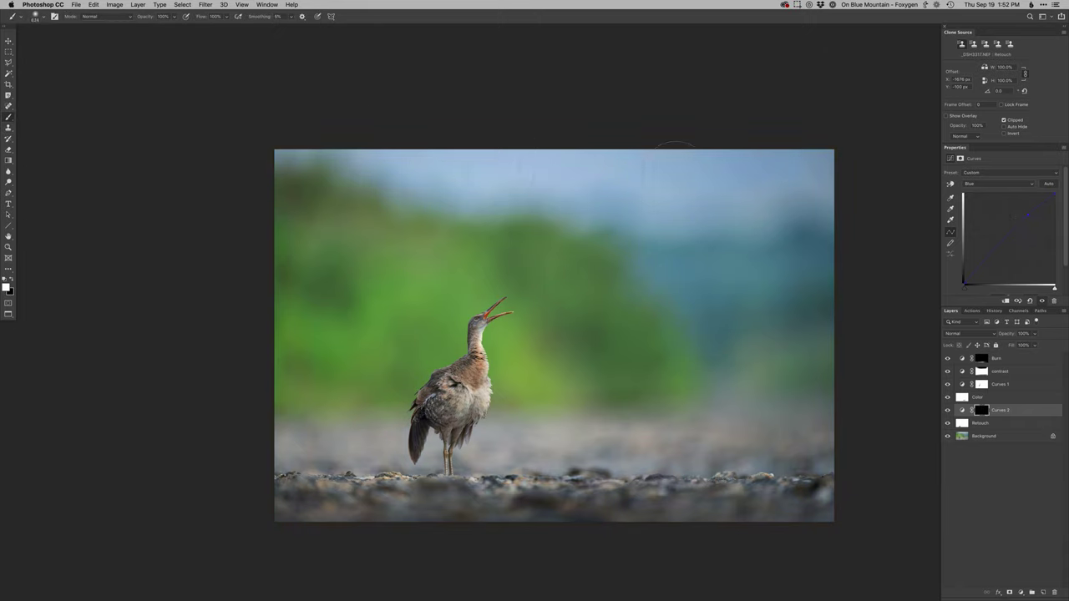
{"action": "left_click_drag", "start_coordinate": [675, 144], "coordinate": [635, 138]}
- Add a brightening Dodge curves layer with a black mask above Burn and paint white over the bird's head
{"action": "left_click", "coordinate": [981, 358]}
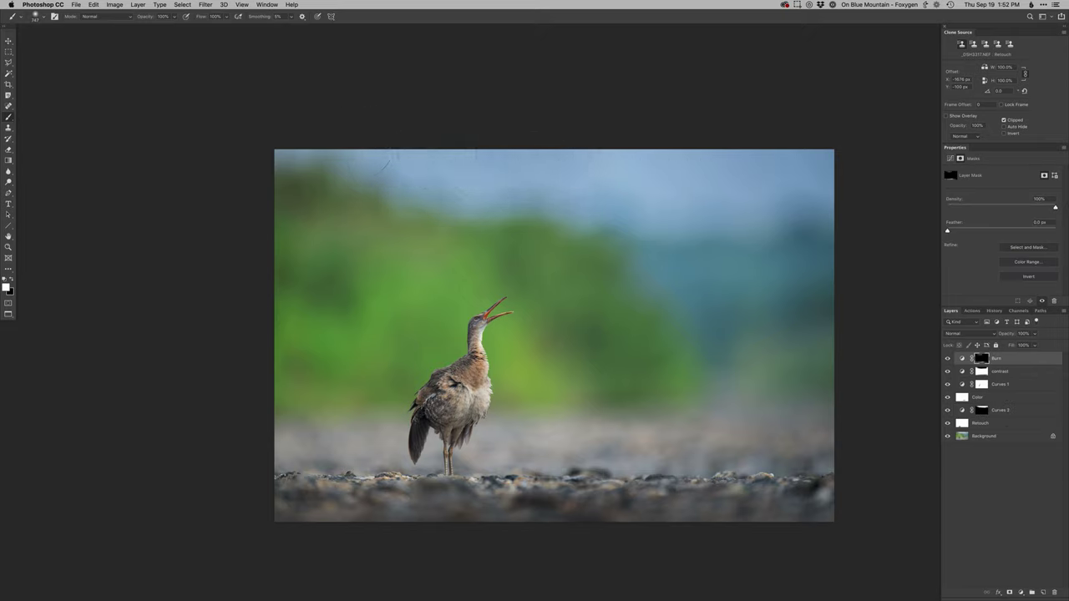
{"action": "key", "text": "F2"}
{"action": "mouse_move", "coordinate": [468, 323]}
{"action": "left_mouse_down"}
{"action": "mouse_move", "coordinate": [532, 321]}
{"action": "mouse_move", "coordinate": [527, 339]}
{"action": "mouse_move", "coordinate": [460, 338]}
{"action": "mouse_move", "coordinate": [531, 316]}
{"action": "mouse_move", "coordinate": [495, 317]}
{"action": "left_mouse_up"}
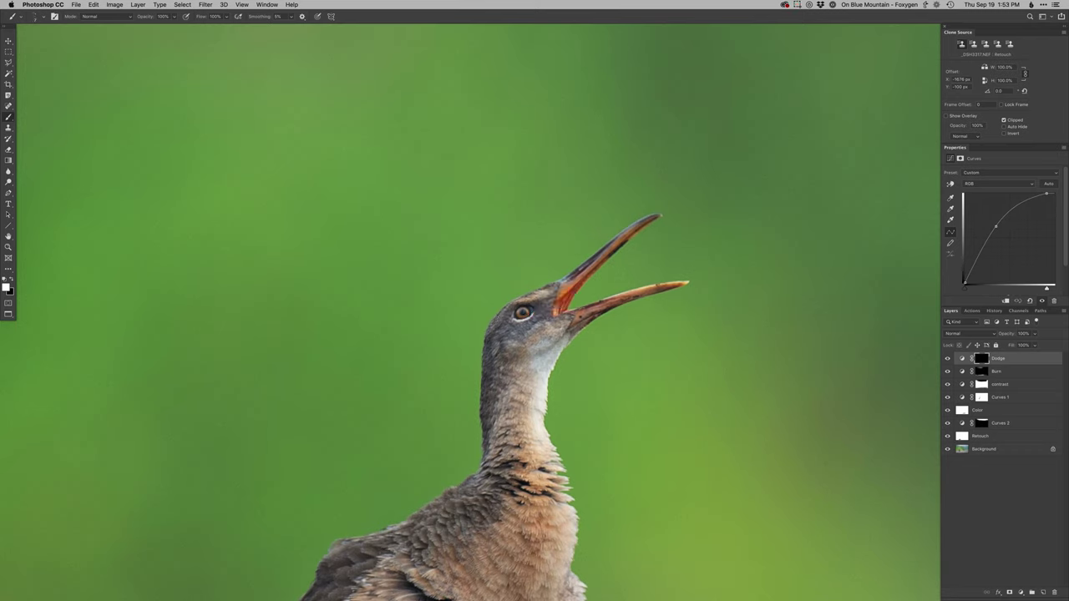
{"action": "key", "text": "x"}
{"action": "key", "text": "x"}
{"action": "key", "text": "w"}
{"action": "left_click", "coordinate": [603, 244]}
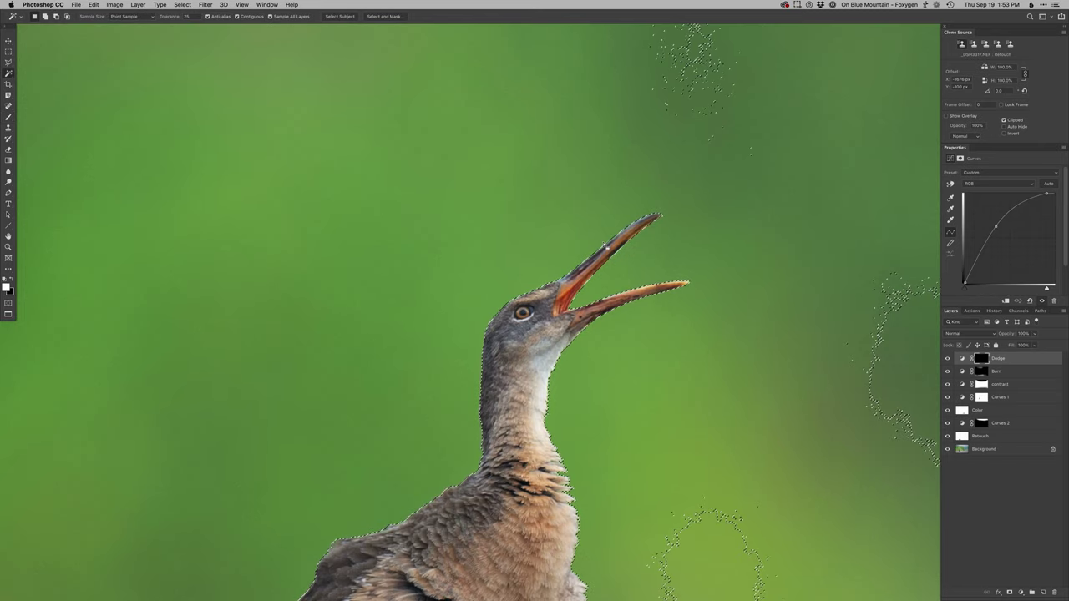
{"action": "key", "text": "super+shift+i"}
{"action": "key", "text": "super+d"}
- Refine the Dodge mask along the bird's open beak, alternating white to brighten and black to remove the effect
{"action": "key", "text": "b"}
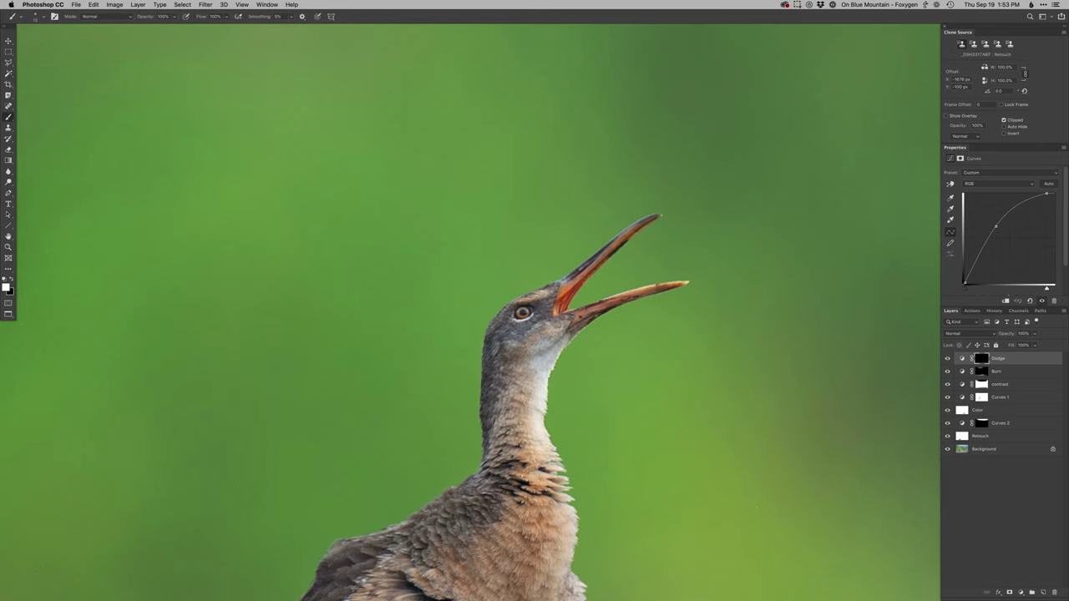
{"action": "mouse_move", "coordinate": [589, 268]}
{"action": "left_mouse_down"}
{"action": "mouse_move", "coordinate": [636, 225]}
{"action": "mouse_move", "coordinate": [557, 314]}
{"action": "mouse_move", "coordinate": [597, 261]}
{"action": "left_mouse_up"}
{"action": "key", "text": "x"}
{"action": "mouse_move", "coordinate": [554, 304]}
{"action": "left_mouse_down"}
{"action": "mouse_move", "coordinate": [554, 315]}
{"action": "mouse_move", "coordinate": [687, 283]}
{"action": "left_mouse_up"}
{"action": "key", "text": "x"}
{"action": "key", "text": "bracketright"}
{"action": "left_click_drag", "start_coordinate": [602, 303], "coordinate": [622, 296]}
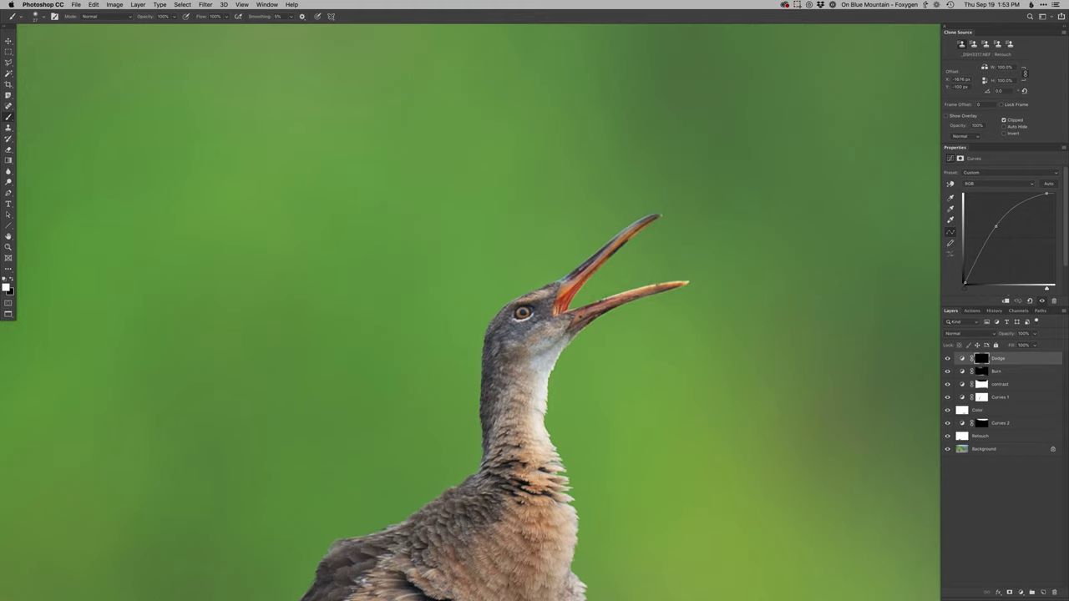
- Add a Curves layer on top that raises red and lowers blue, and invert its mask to black
{"action": "key", "text": "x"}
{"action": "key", "text": "super+m"}
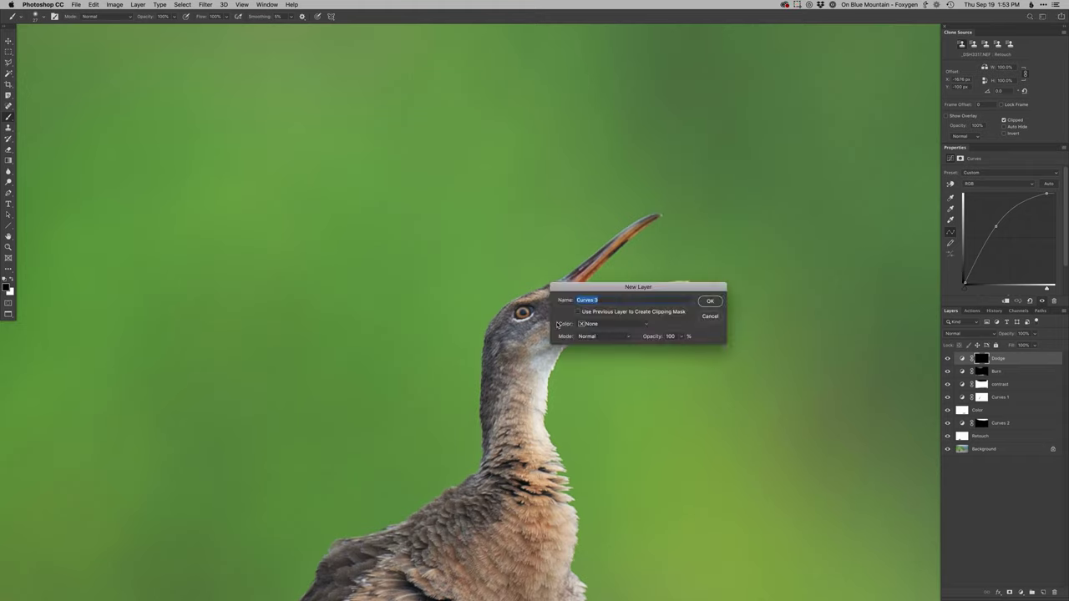
{"action": "key", "text": "Return"}
{"action": "key", "text": "alt+3"}
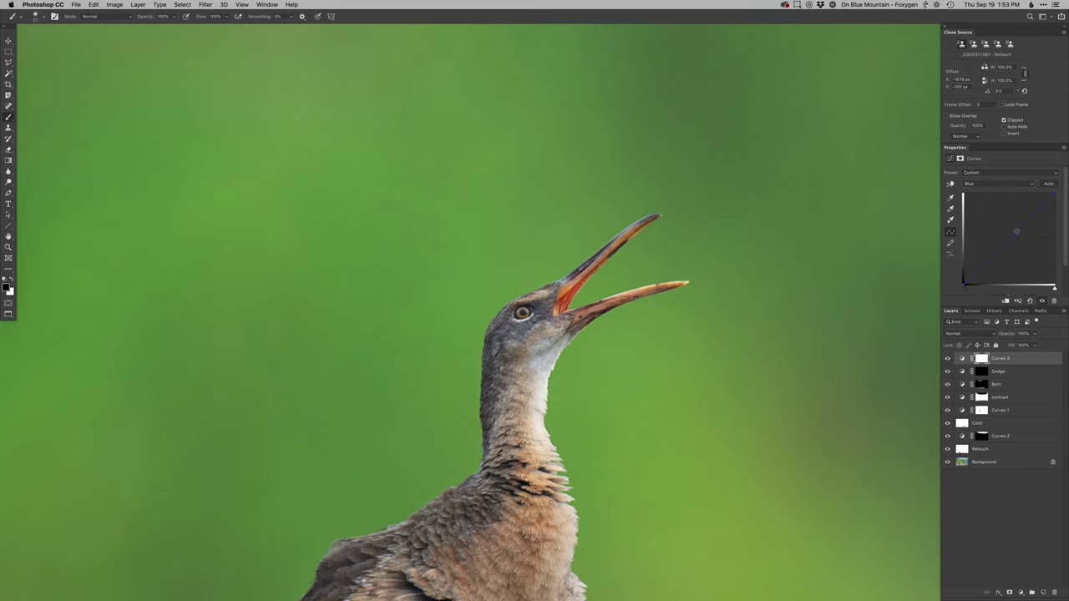
{"action": "left_click_drag", "start_coordinate": [1016, 232], "coordinate": [1016, 230]}
{"action": "key", "text": "alt+5"}
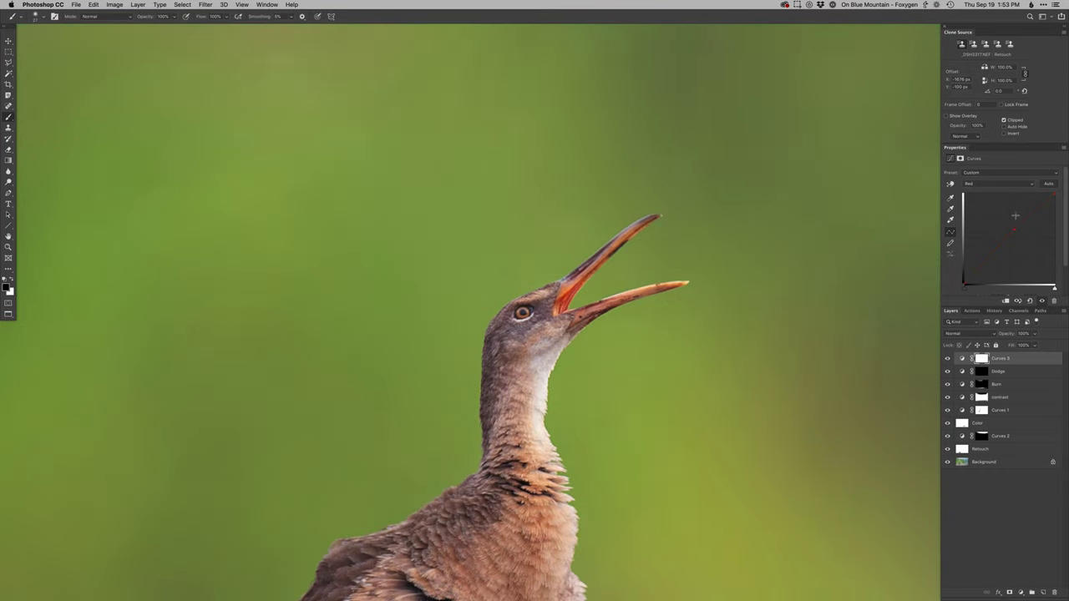
{"action": "key", "text": "super+i"}
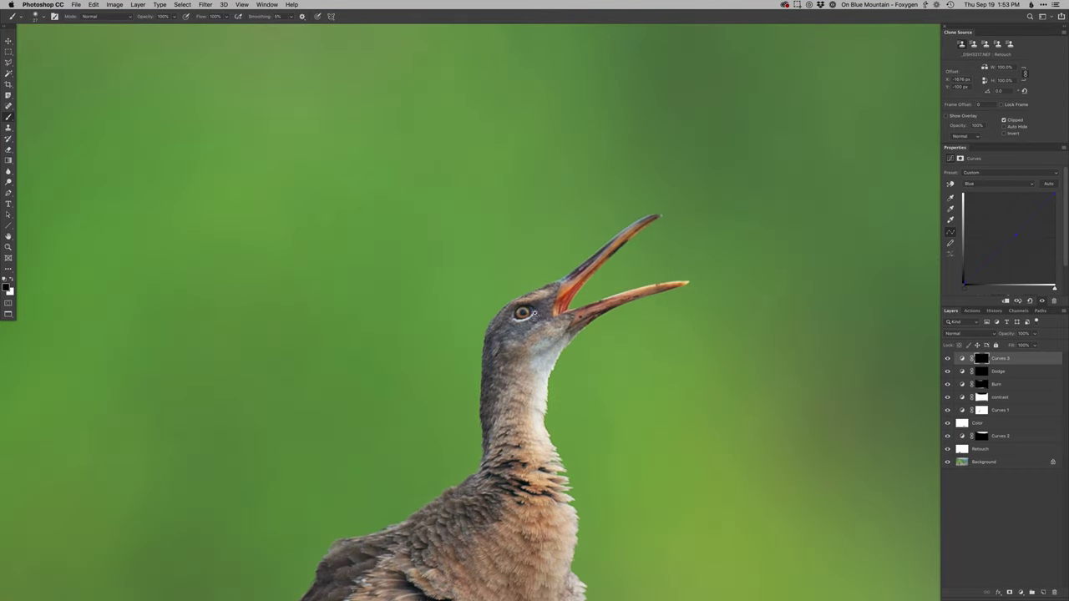
- Paint white with a small brush over the bird's eye on the Curves 3 mask to warm the iris
{"action": "scroll", "coordinate": [526, 316], "scroll_direction": "up", "scroll_amount": 2}
{"action": "left_click_drag", "start_coordinate": [491, 310], "coordinate": [493, 310]}
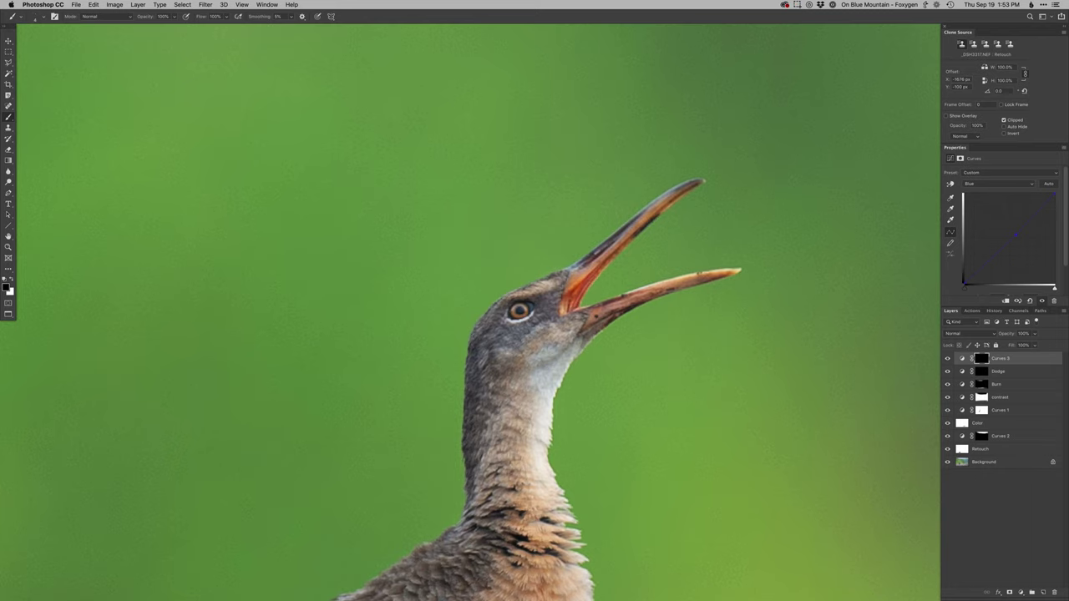
{"action": "scroll", "coordinate": [520, 311], "scroll_direction": "up", "scroll_amount": 2}
{"action": "key", "text": "x"}
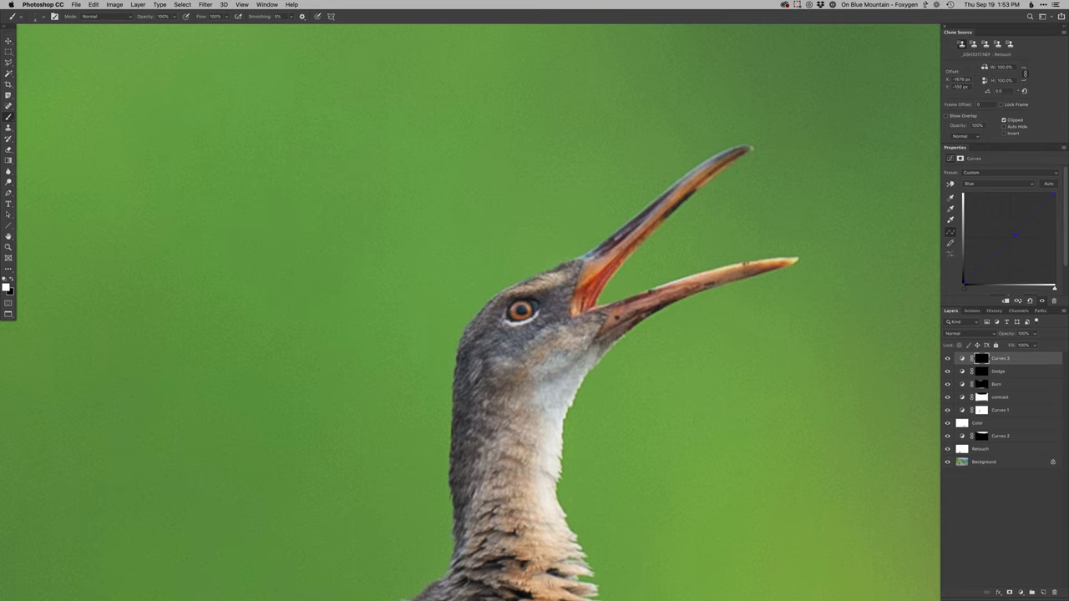
{"action": "key", "text": "x"}
- Add another Curves layer with the black point moved slightly inward, and invert its mask to black
{"action": "key", "text": "super+shift+m"}
{"action": "key", "text": "Return"}
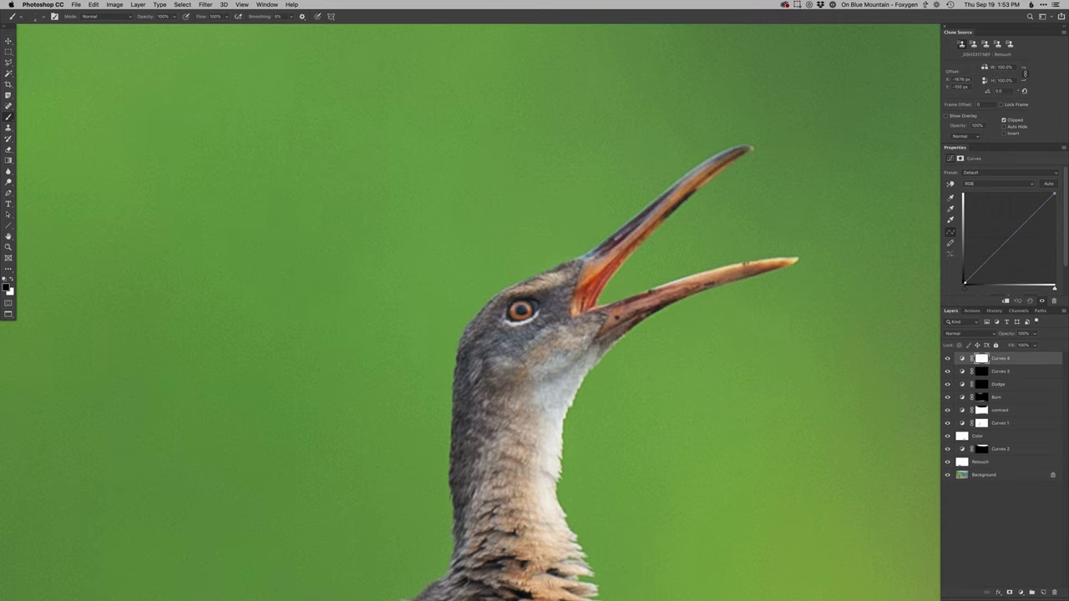
{"action": "left_click_drag", "start_coordinate": [964, 288], "coordinate": [968, 288]}
{"action": "key", "text": "super+i"}
{"action": "key", "text": "x"}
- Add a second Dodge curves layer on top and paint white over the bird's eye with a small brush
{"action": "key", "text": "F2"}
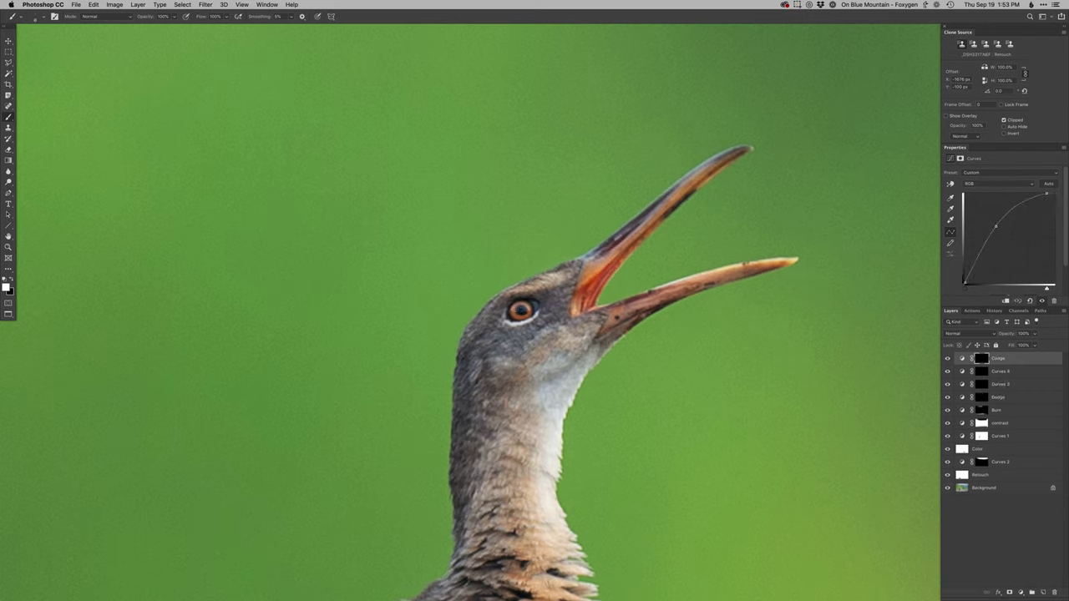
{"action": "left_click_drag", "start_coordinate": [520, 304], "coordinate": [529, 309]}
{"action": "key", "text": "x"}
{"action": "scroll", "coordinate": [524, 322], "scroll_direction": "down", "scroll_amount": 5}
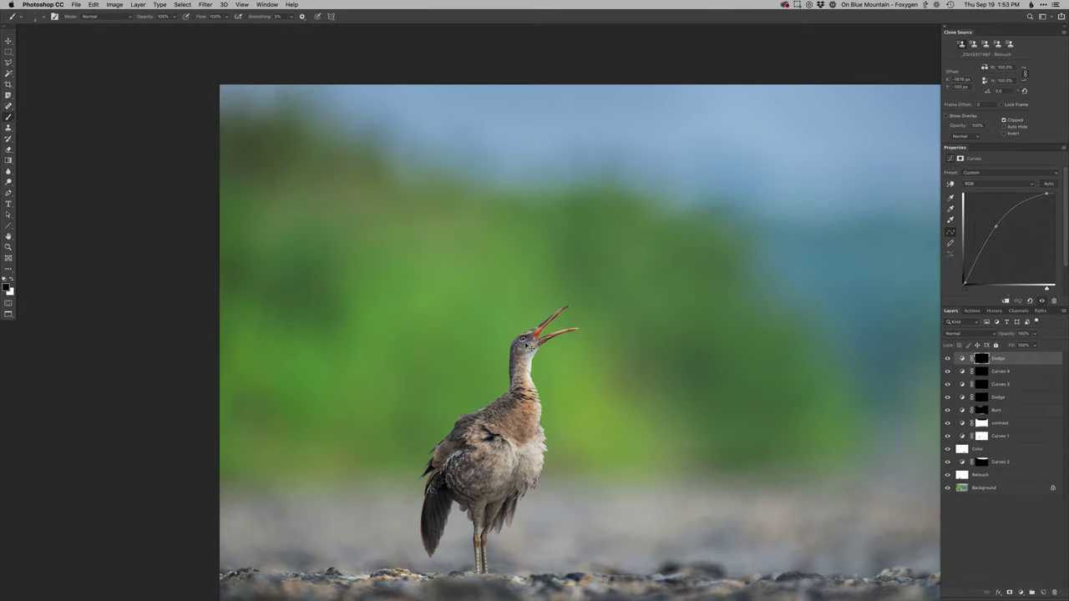
{"action": "left_click_drag", "start_coordinate": [612, 395], "coordinate": [537, 364]}
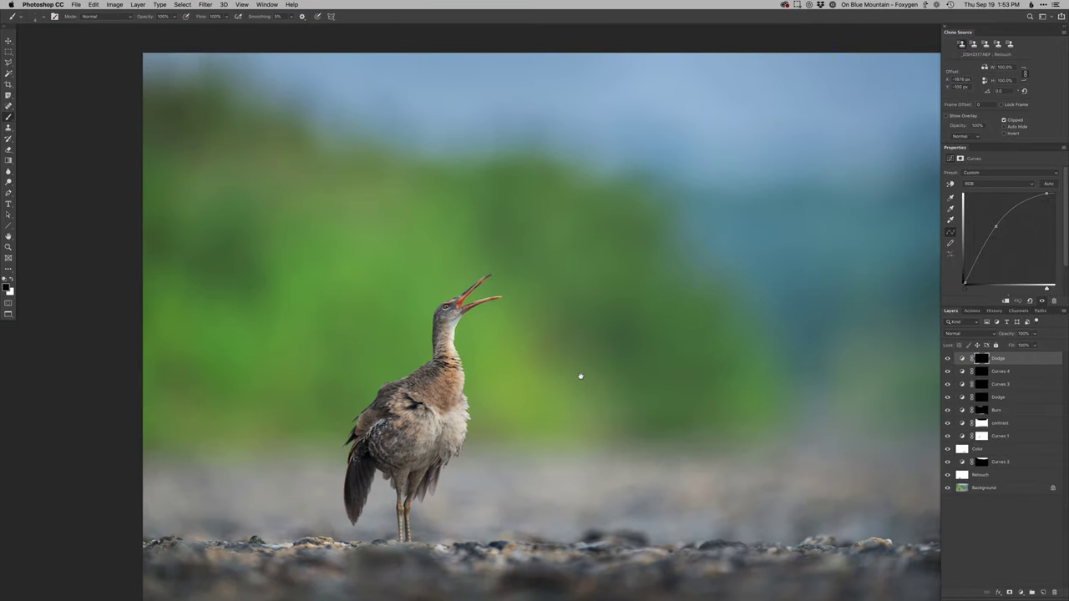
- Check the lower Dodge layer's effect by toggling its visibility, and paint black on its mask over the bird's head
{"action": "key", "text": "v"}
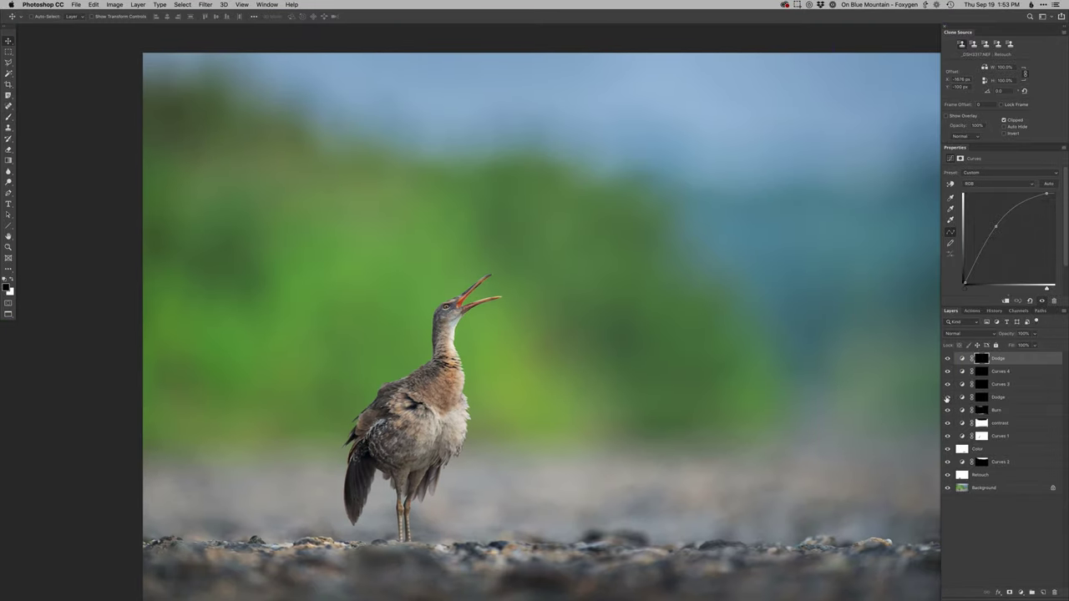
{"action": "left_click", "coordinate": [946, 397]}
{"action": "left_click", "coordinate": [947, 397]}
{"action": "left_click", "coordinate": [981, 397]}
{"action": "key", "text": "b"}
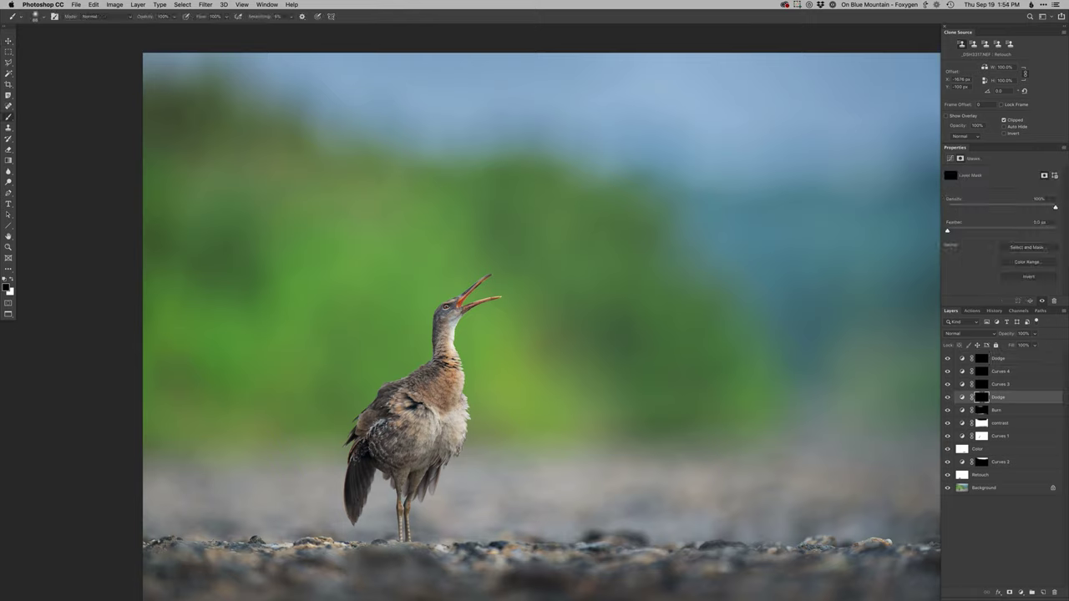
{"action": "left_click_drag", "start_coordinate": [445, 304], "coordinate": [449, 304]}
- Compare the full photo before and after by toggling every layer above the Background
{"action": "key", "text": "super+0"}
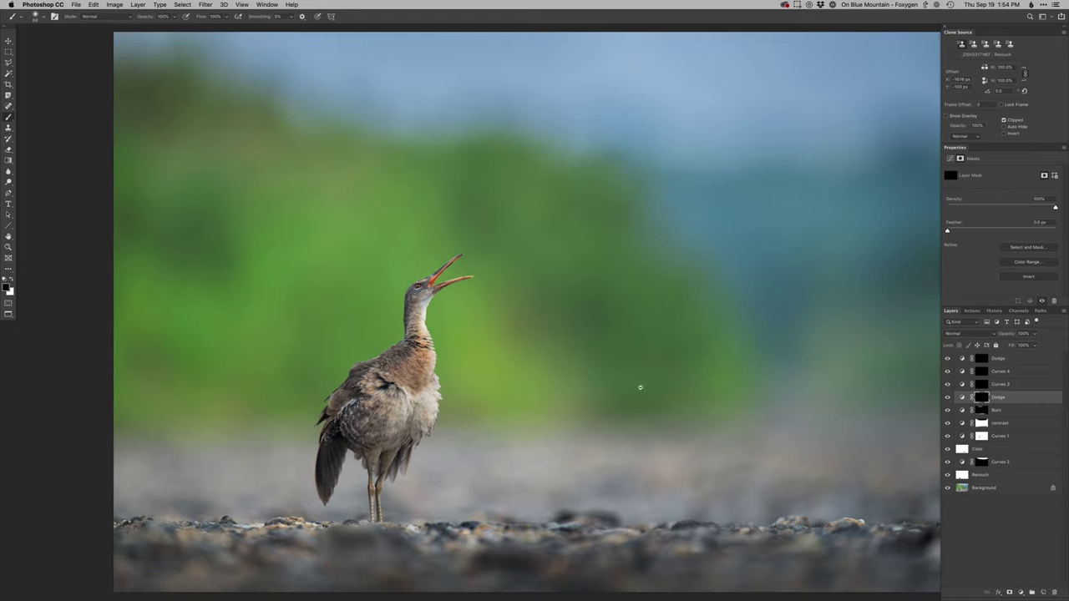
{"action": "left_click_drag", "start_coordinate": [637, 409], "coordinate": [613, 404]}
{"action": "left_click", "coordinate": [629, 406], "text": "alt"}
{"action": "key", "text": "super+plus"}
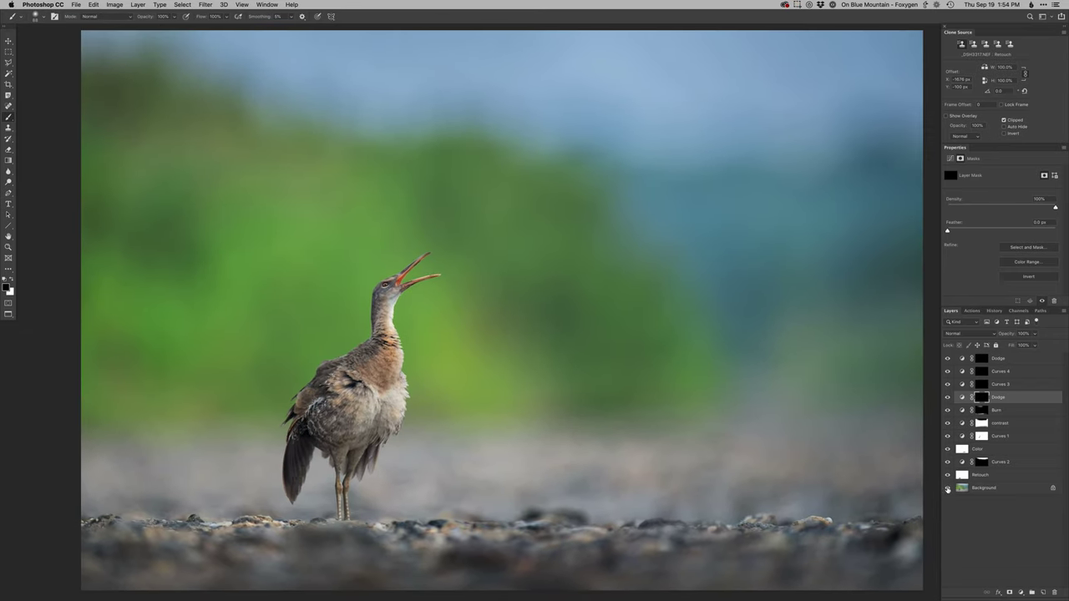
{"action": "left_click", "coordinate": [948, 486], "text": "alt"}
{"action": "left_click", "coordinate": [947, 489], "text": "alt"}
{"action": "left_click", "coordinate": [947, 488], "text": "alt"}
{"action": "left_click", "coordinate": [946, 489], "text": "alt"}
- Clone stone texture over remaining distractions in the foreground at the photo's right side on the Retouch layer
{"action": "left_click", "coordinate": [969, 475]}
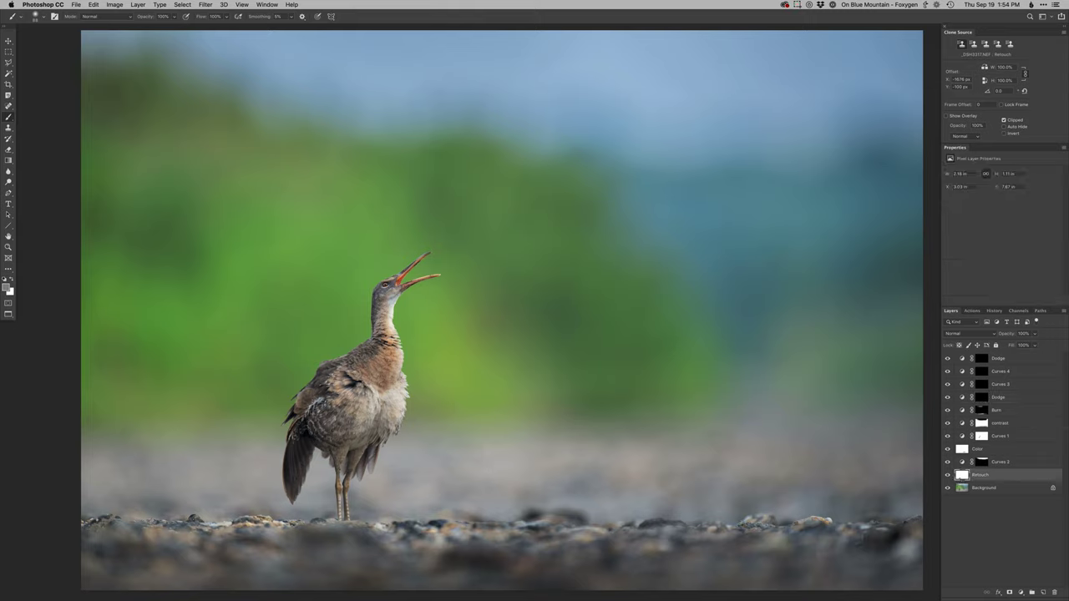
{"action": "key", "text": "s"}
{"action": "left_click", "coordinate": [819, 555], "text": "alt"}
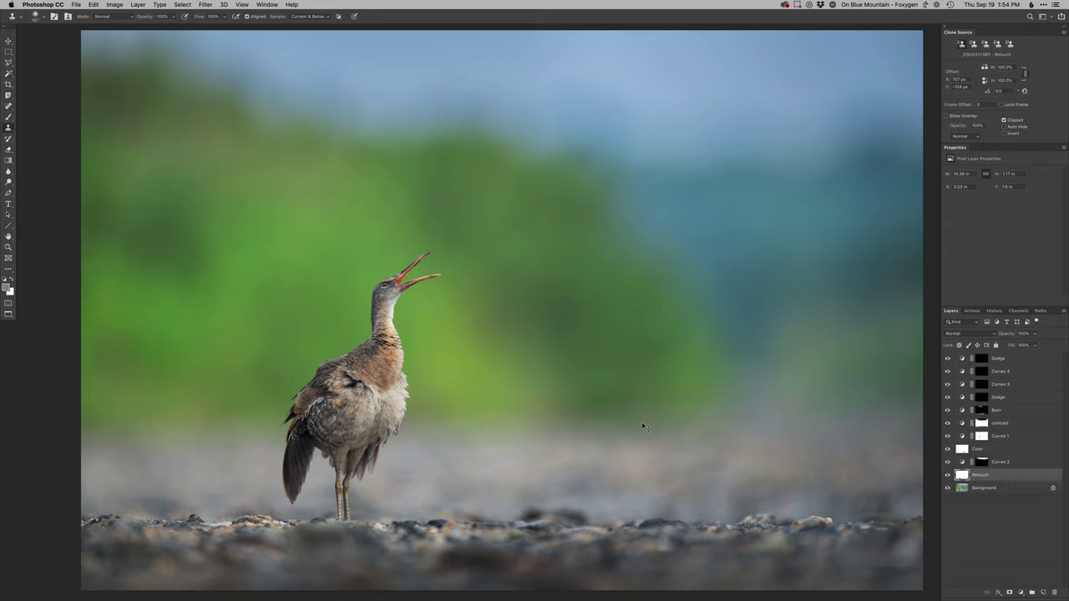
- Save the layered document and switch to Lightroom Classic
{"action": "key", "text": "super+s"}
{"action": "key", "text": "Return"}
{"action": "key", "text": "super+Tab"}
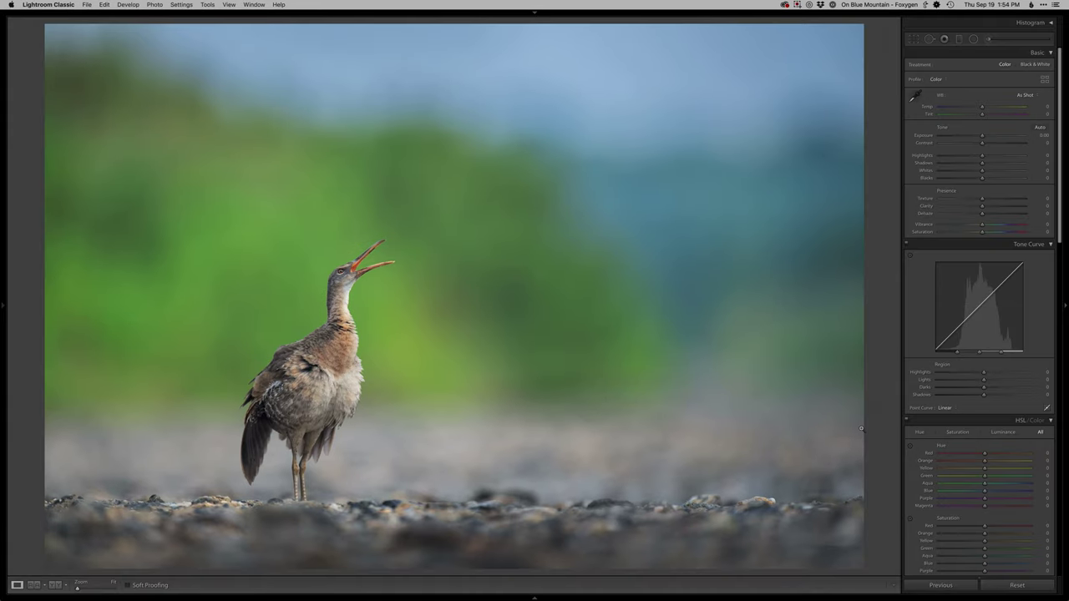
- Go to the original raw photo and reset all its develop settings
{"action": "key", "text": "Left"}
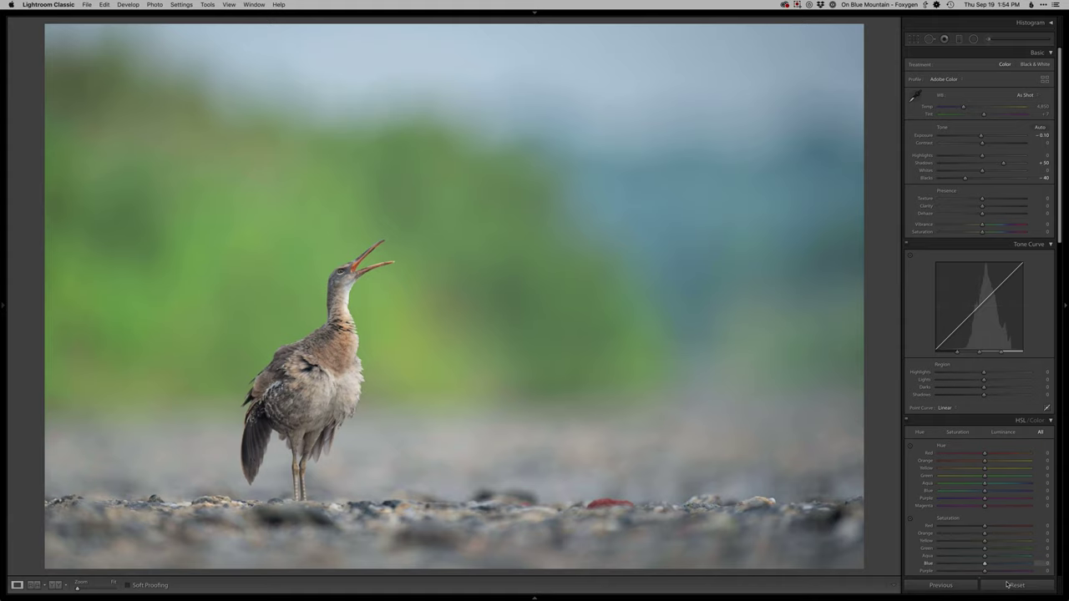
{"action": "left_click", "coordinate": [1017, 584]}
- Compare the original and edited bird photos side by side in Survey view and singly in Loupe view with shooting information
{"action": "key", "text": "g"}
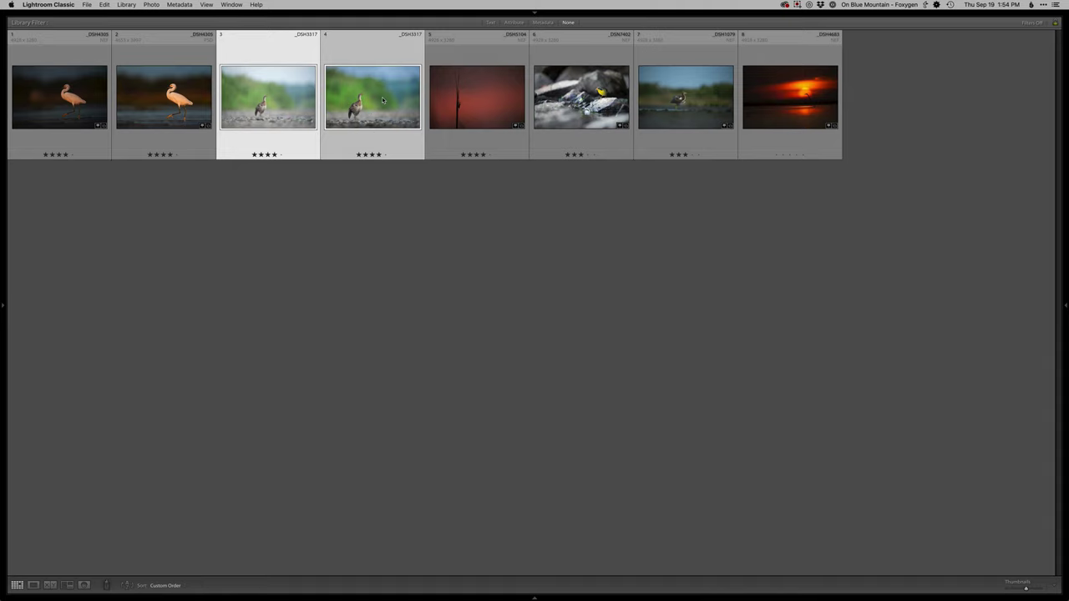
{"action": "key", "text": "c"}
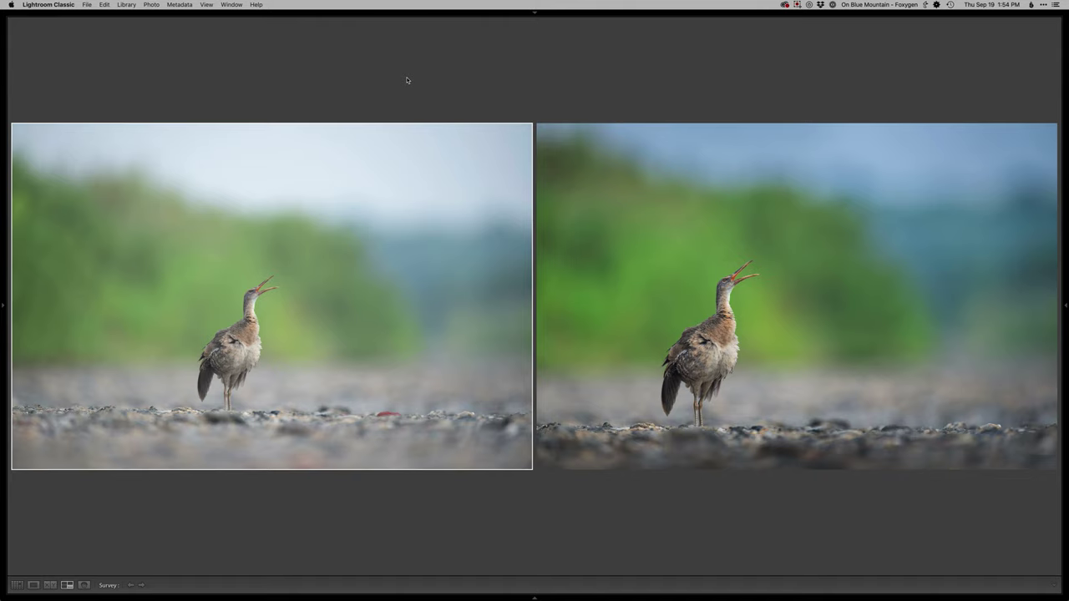
{"action": "key", "text": "e"}
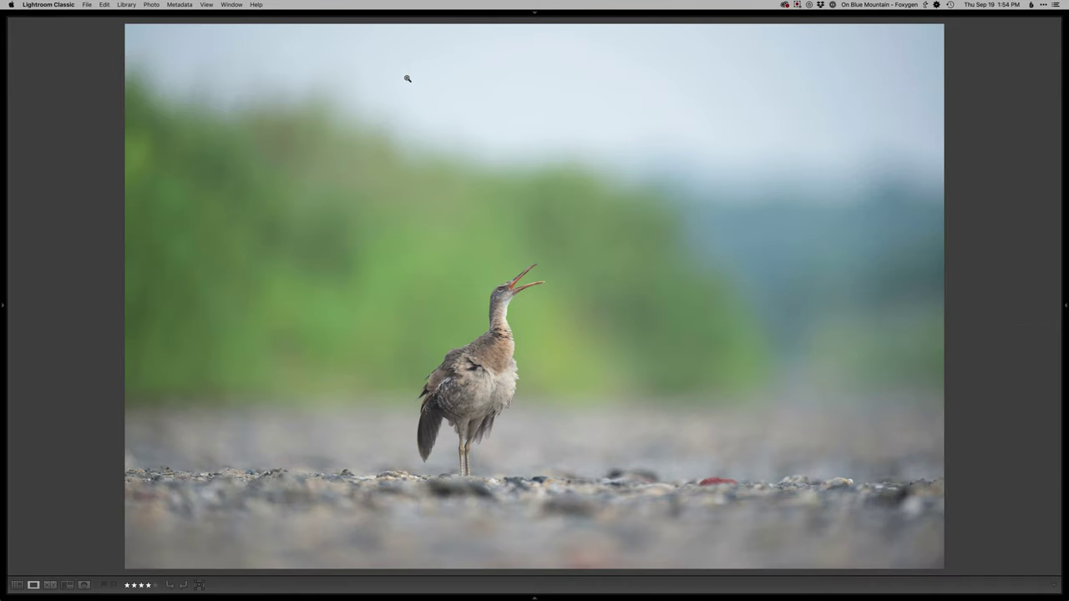
{"action": "key", "text": "i"}
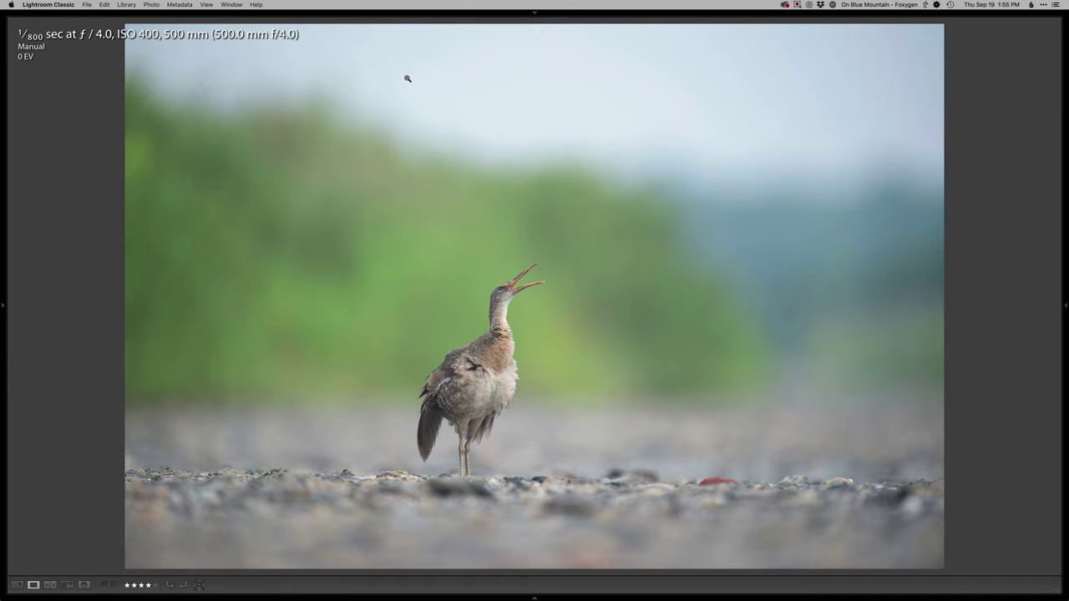
{"action": "key", "text": "Right"}
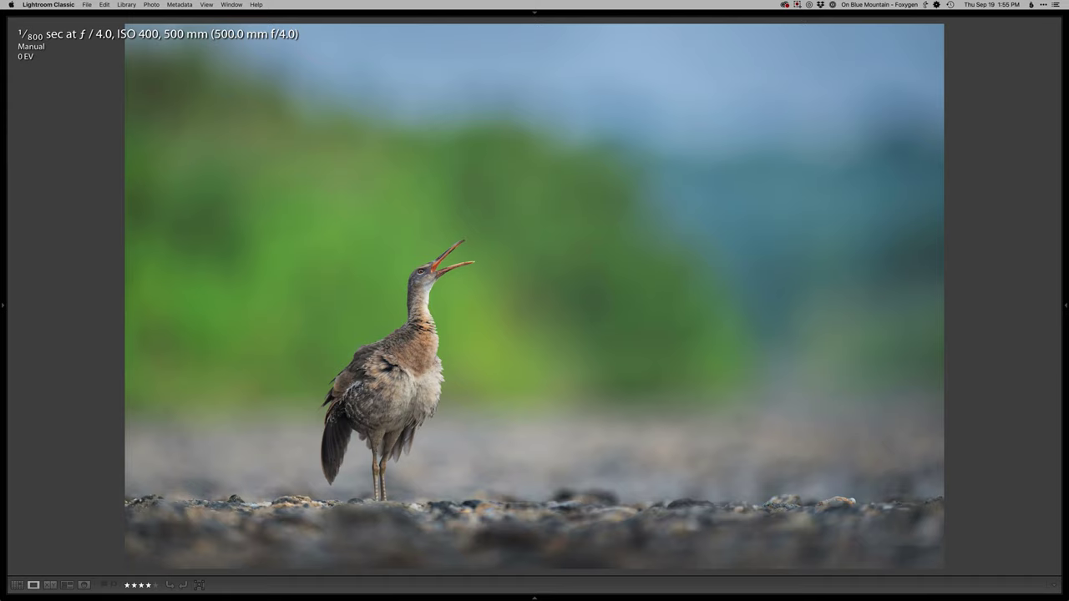